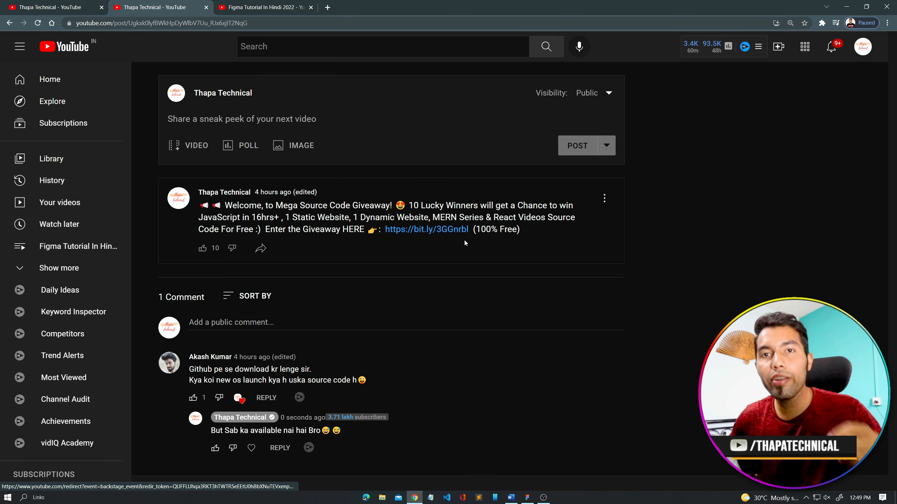
# View the Figma Tutorial In Hindi 2022 playlist and browse the videos on the Thapa Technical channel's home page.
pyautogui.click(263, 7)
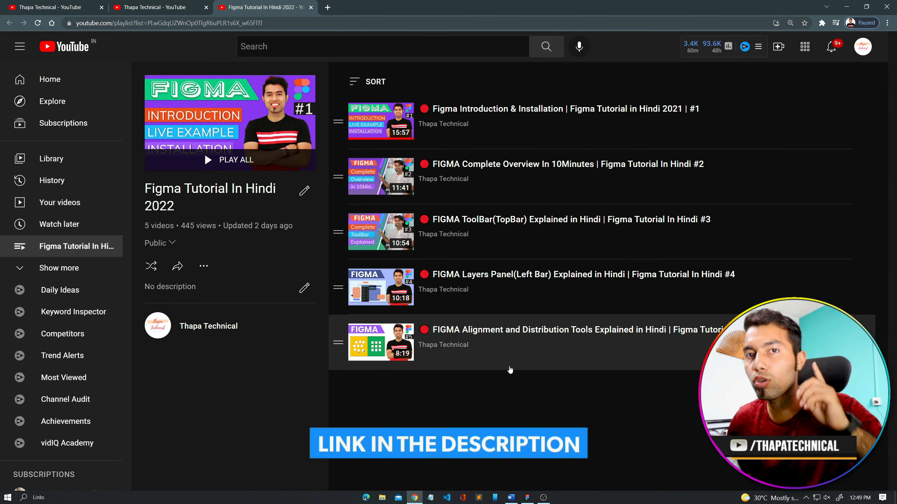
pyautogui.click(54, 7)
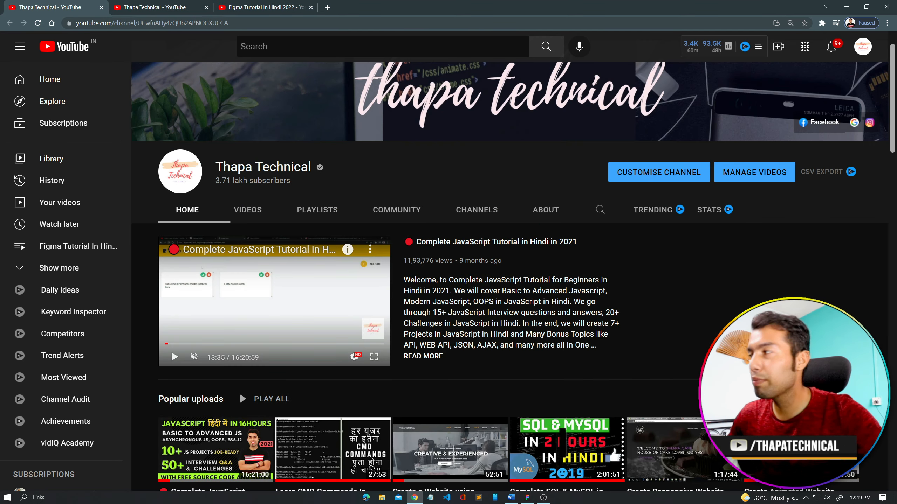
pyautogui.scroll(-4, 334, 311)
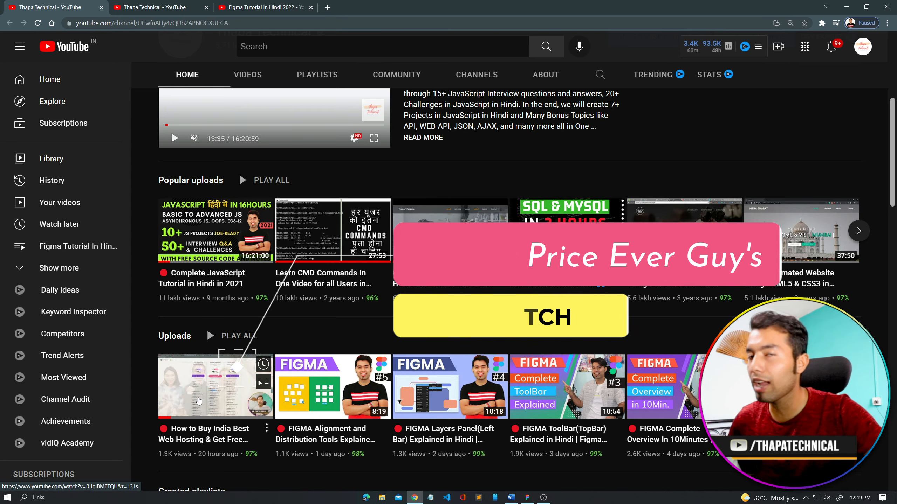
pyautogui.scroll(5, 191, 392)
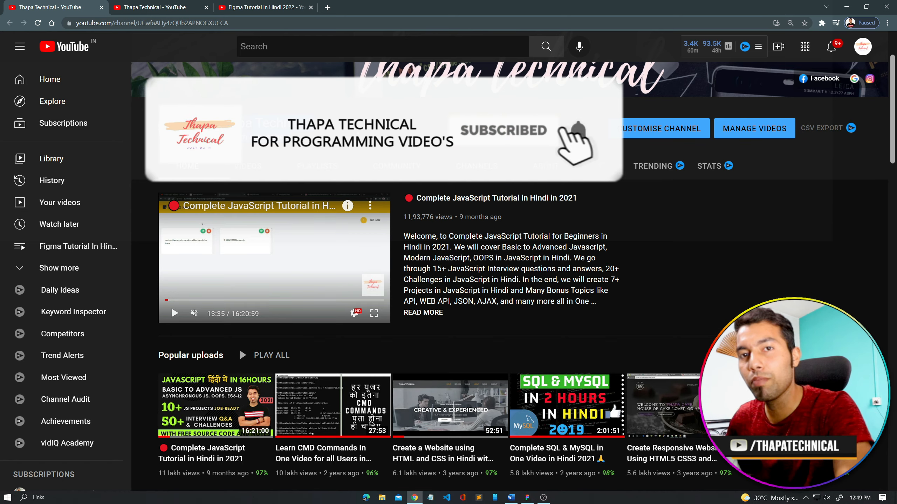
# Switch to Figma, paste the green giveaway button frame and widen it.
pyautogui.hotkey('alt', 'Tab')
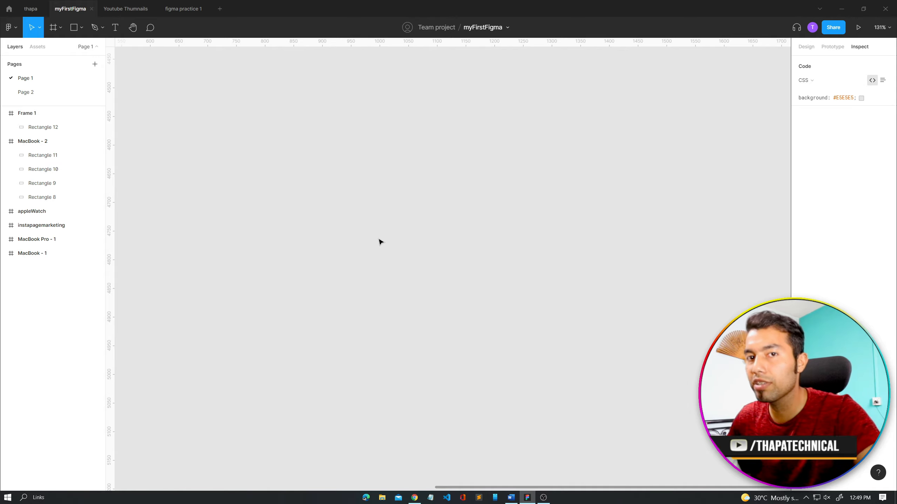
pyautogui.hotkey('ctrl', 'v')
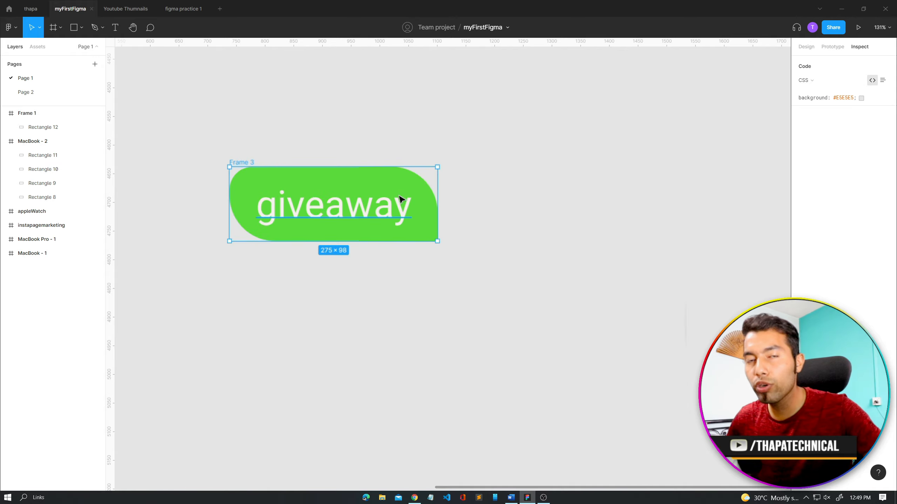
pyautogui.moveTo(438, 206); pyautogui.dragTo(652, 213)
# Draw a frame about 819 × 304 on the empty canvas and a rectangle about 399 × 101 inside it.
pyautogui.press('f')
pyautogui.moveTo(205, 137)
pyautogui.mouseDown()
pyautogui.moveTo(642, 352)
pyautogui.moveTo(675, 311)
pyautogui.mouseUp()
pyautogui.click(525, 405)
pyautogui.click(323, 194)
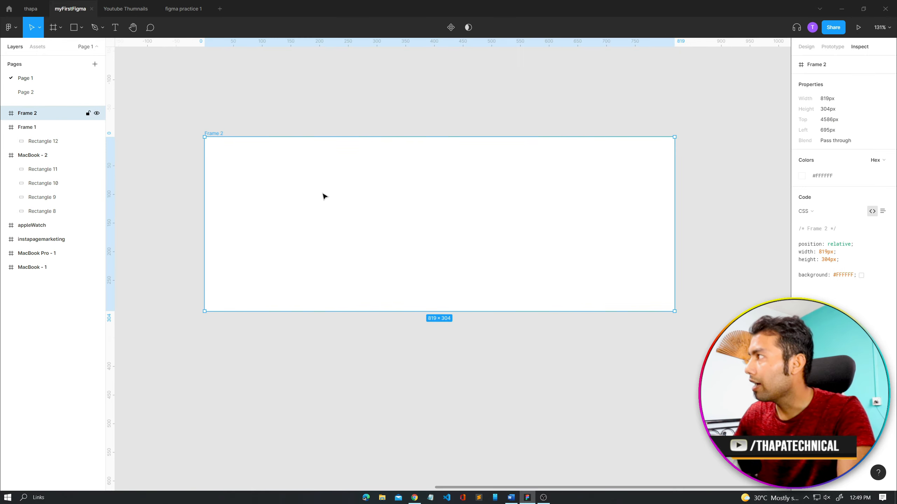
pyautogui.press('r')
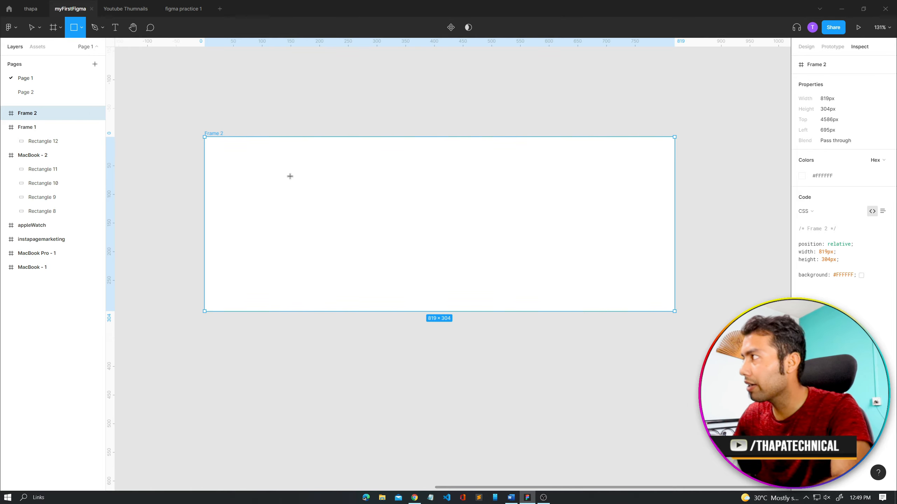
pyautogui.moveTo(289, 175); pyautogui.dragTo(519, 233)
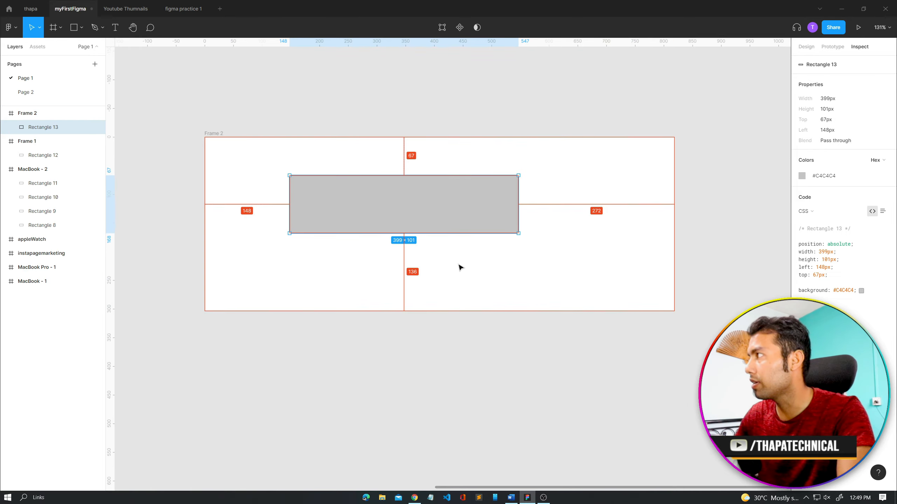
# Add the text "giveaway" over the rectangle and set it to auto width so it fits on one line.
pyautogui.press('t')
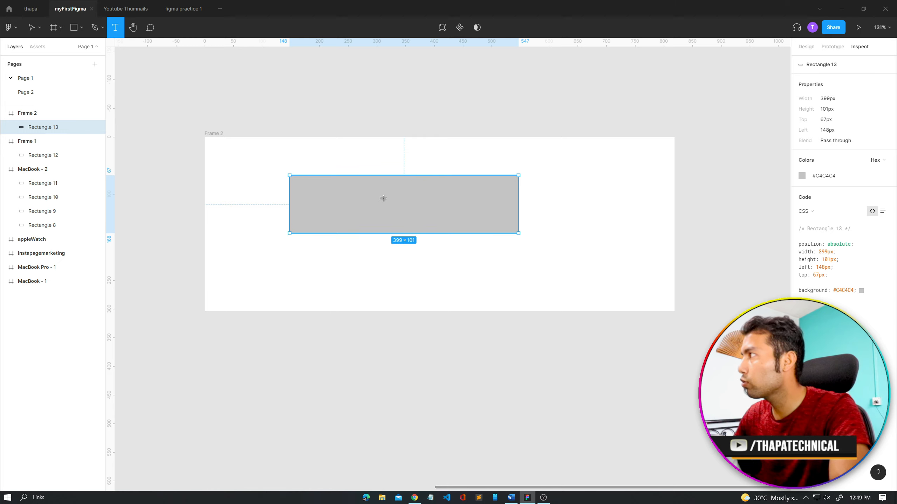
pyautogui.moveTo(373, 194); pyautogui.dragTo(445, 215)
pyautogui.write('giveaway')
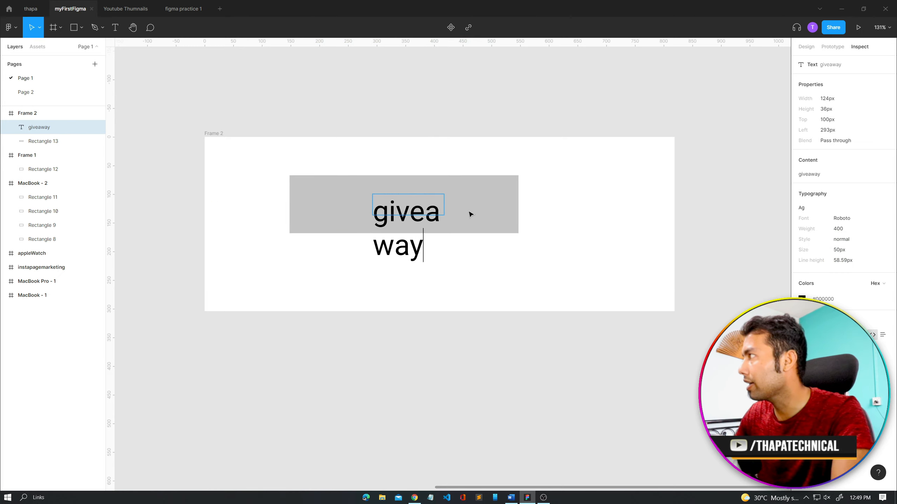
pyautogui.click(806, 47)
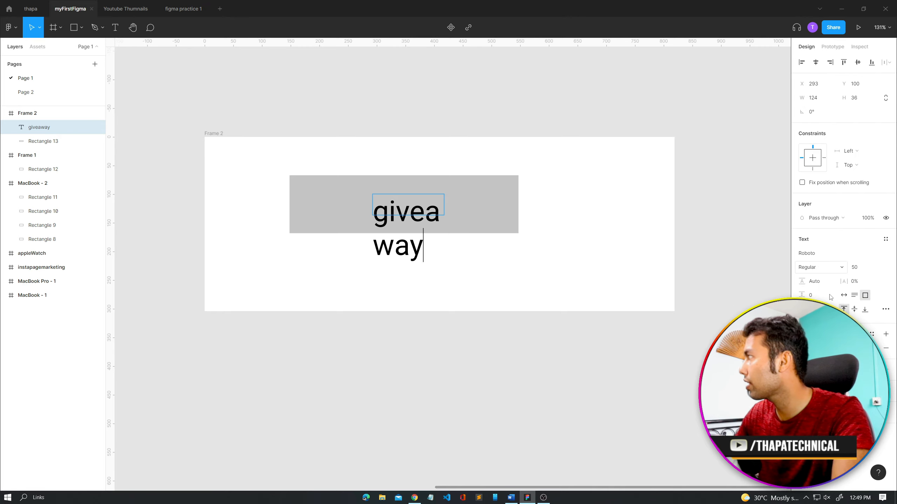
pyautogui.click(844, 295)
pyautogui.press('Escape')
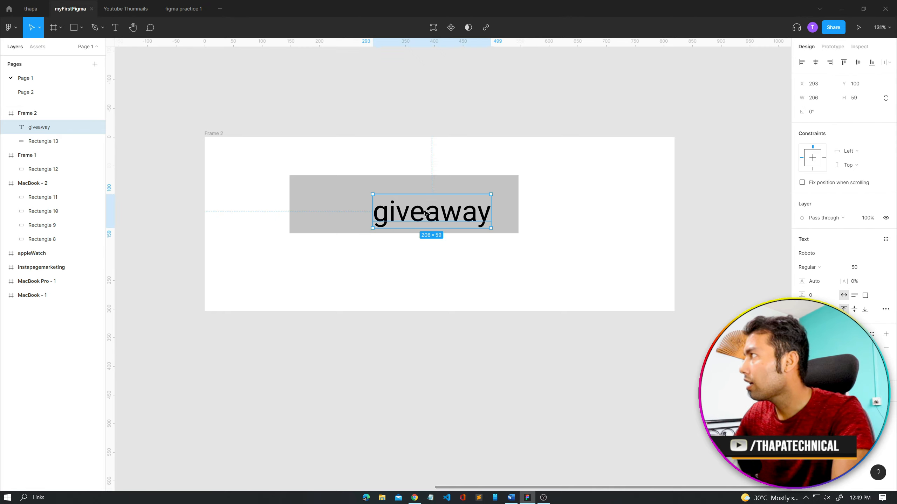
# Align the giveaway text and the rectangle by their vertical and horizontal centers.
pyautogui.click(545, 243)
pyautogui.moveTo(559, 240); pyautogui.dragTo(248, 167)
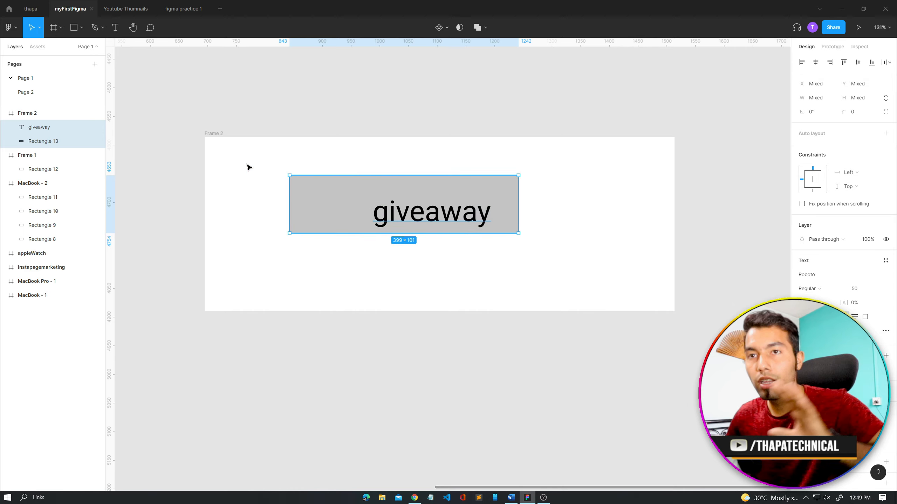
pyautogui.click(858, 62)
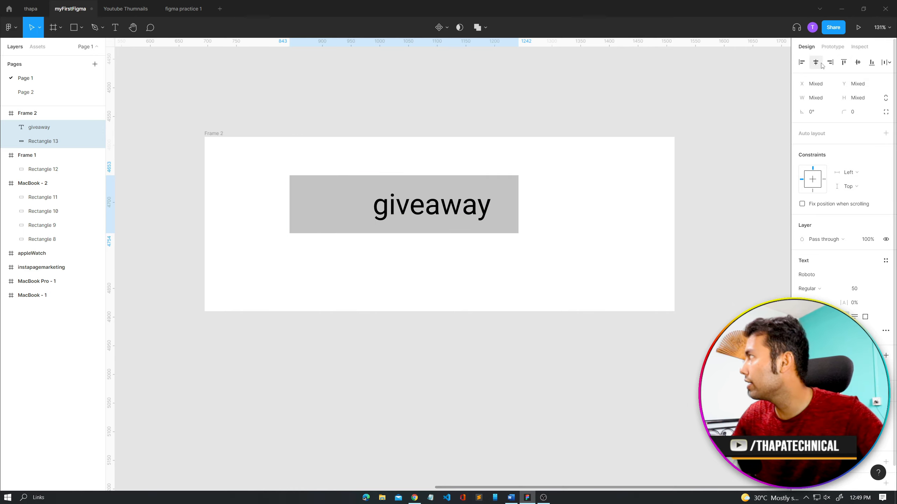
pyautogui.click(816, 62)
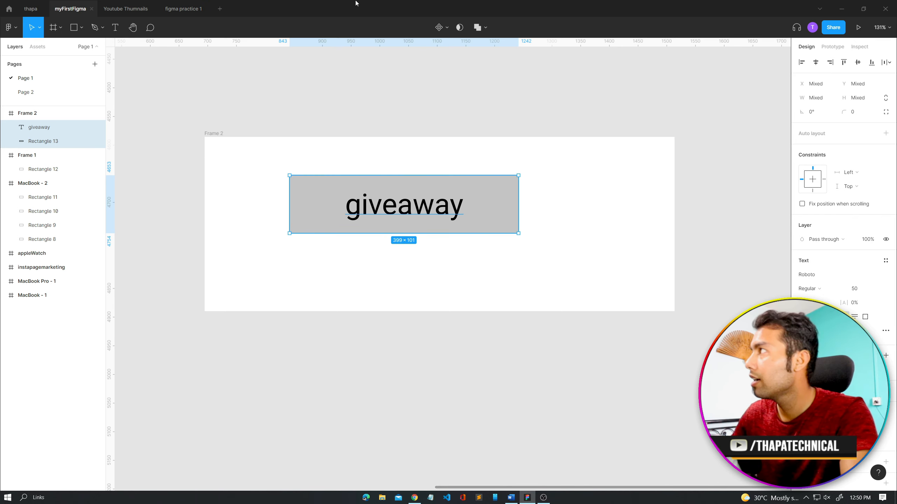
# Switch to the browser to view the Figma tutorial playlist, and return to Figma.
pyautogui.hotkey('alt', 'Tab')
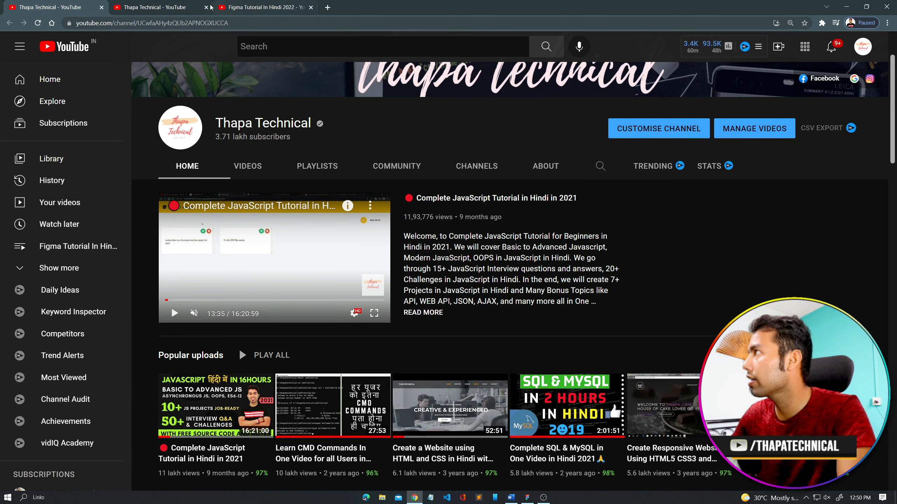
pyautogui.click(253, 7)
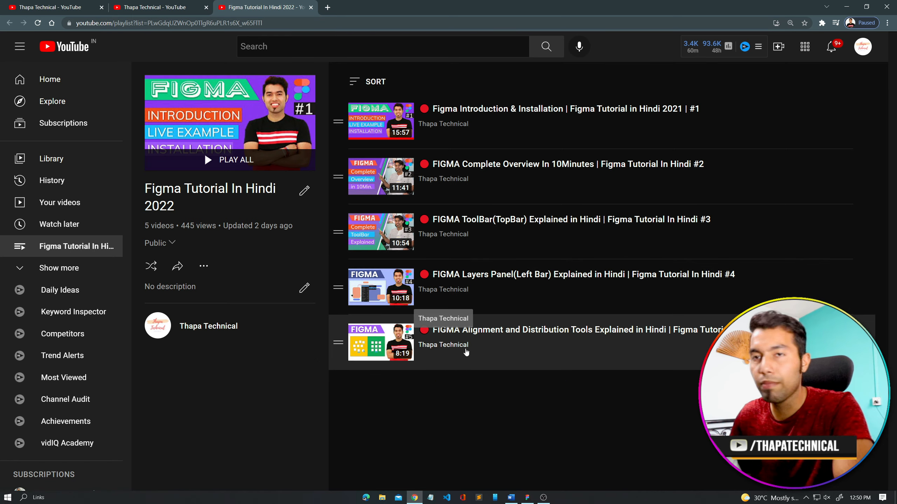
pyautogui.hotkey('alt', 'Tab')
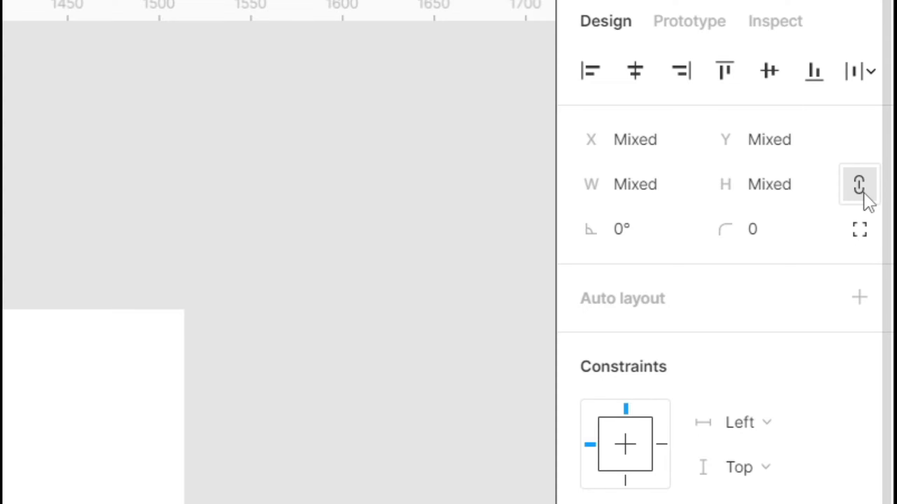
# Gradually increase the width of the selected text and rectangle with their proportions constrained.
pyautogui.click(651, 189)
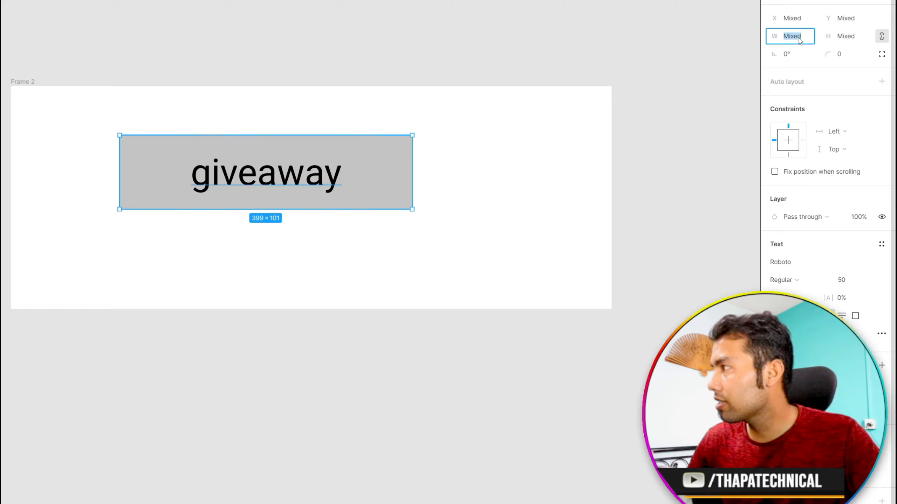
pyautogui.press('Up')
pyautogui.press('Up')
pyautogui.press('Up')
pyautogui.press('Up')
pyautogui.press('Up')
pyautogui.press('Up')
pyautogui.press('Up')
pyautogui.press('Up')
pyautogui.press('Up')
pyautogui.press('Up')
pyautogui.press('Up')
pyautogui.press('Up')
pyautogui.press('Up')
pyautogui.press('Up')
pyautogui.press('Up')
pyautogui.press('Up')
pyautogui.press('Up')
pyautogui.press('Up')
pyautogui.press('Up')
pyautogui.press('Up')
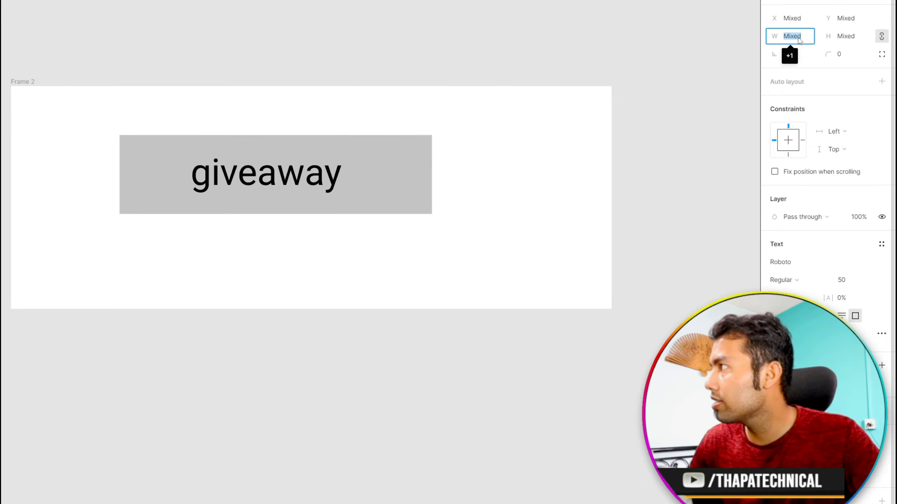
pyautogui.press('Up')
pyautogui.press('Up')
pyautogui.press('Up')
pyautogui.press('Up')
pyautogui.press('Up')
pyautogui.press('Up')
pyautogui.press('Up')
pyautogui.press('Up')
pyautogui.press('Up')
pyautogui.press('Up')
pyautogui.press('Up')
pyautogui.press('Up')
pyautogui.press('Up')
pyautogui.press('Up')
pyautogui.press('Up')
pyautogui.press('Up')
pyautogui.press('Up')
pyautogui.press('Up')
pyautogui.press('Up')
pyautogui.press('Up')
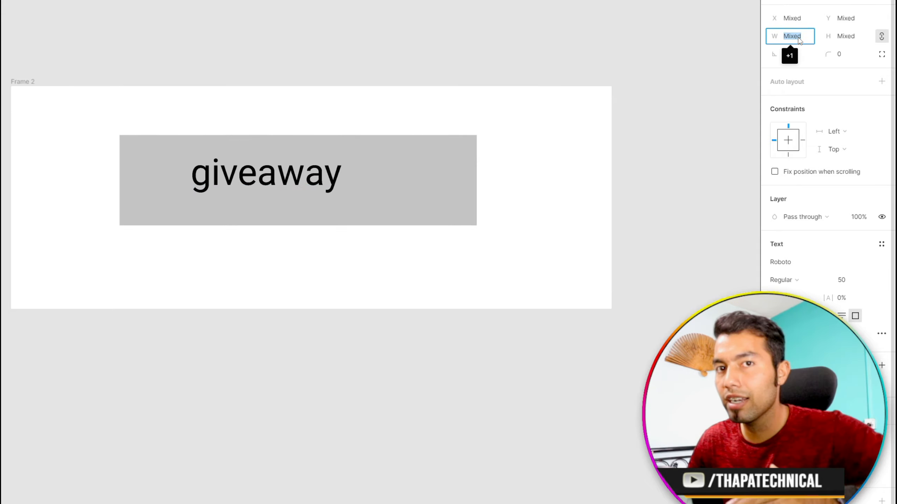
pyautogui.press('Up')
pyautogui.press('Up')
pyautogui.press('Up')
pyautogui.press('Up')
pyautogui.press('Up')
pyautogui.press('Up')
pyautogui.press('Up')
pyautogui.press('Up')
pyautogui.press('Up')
pyautogui.press('Up')
pyautogui.press('Up')
pyautogui.press('Up')
pyautogui.press('Up')
pyautogui.press('Up')
pyautogui.press('Up')
# Gradually increase the height of the selected layers with constrained proportions until the rectangle is about 624 × 158.
pyautogui.click(851, 37)
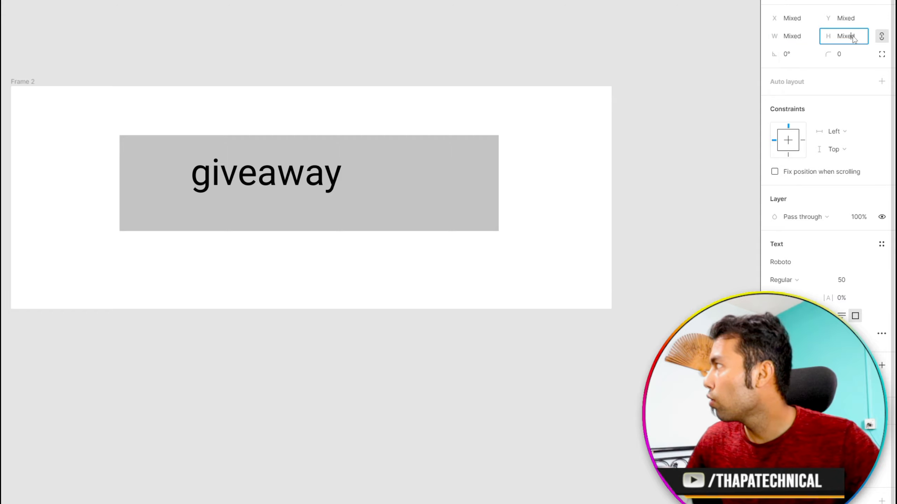
pyautogui.press('Up')
pyautogui.press('Up')
pyautogui.press('Up')
pyautogui.press('Up')
pyautogui.press('Up')
pyautogui.press('Up')
pyautogui.press('Up')
pyautogui.press('Up')
pyautogui.press('Up')
pyautogui.press('Up')
pyautogui.press('Up')
pyautogui.press('Up')
pyautogui.press('Up')
pyautogui.press('Up')
pyautogui.press('Up')
pyautogui.press('Up')
pyautogui.press('Up')
pyautogui.press('Up')
pyautogui.press('Up')
pyautogui.press('Up')
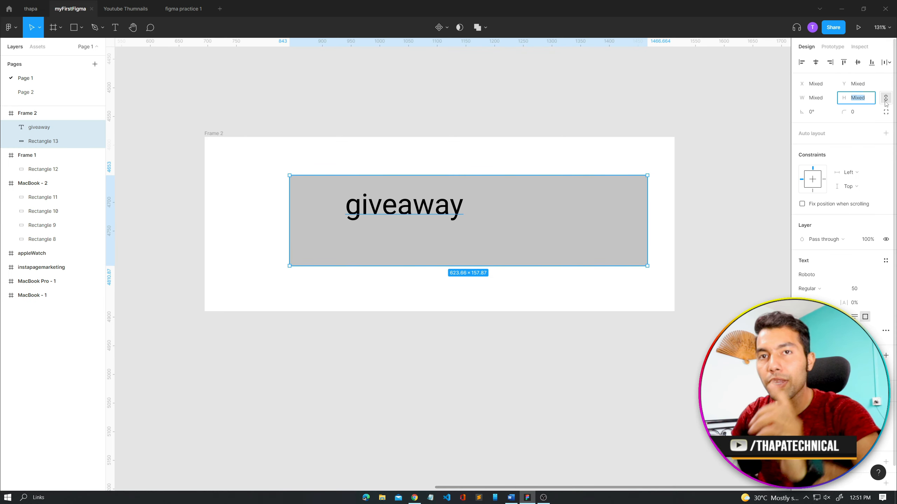
# Undo the resizing, restore the horizontal center alignment of the giveaway text and rectangle, and deselect them.
pyautogui.hotkey('ctrl', 'z')
pyautogui.hotkey('ctrl', 'z')
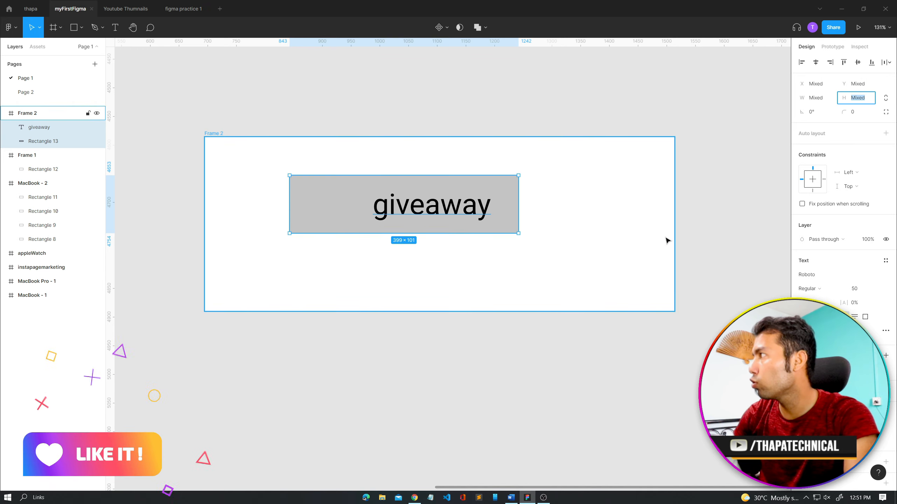
pyautogui.hotkey('alt', 'h')
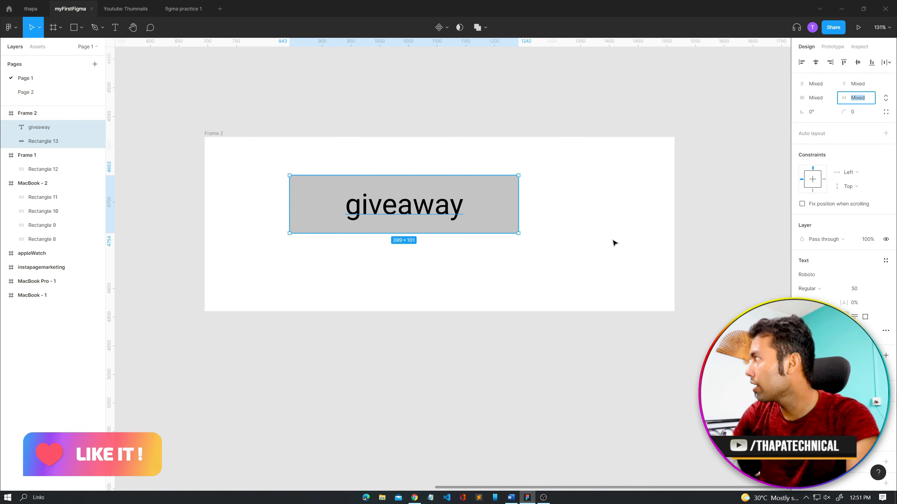
pyautogui.click(614, 243)
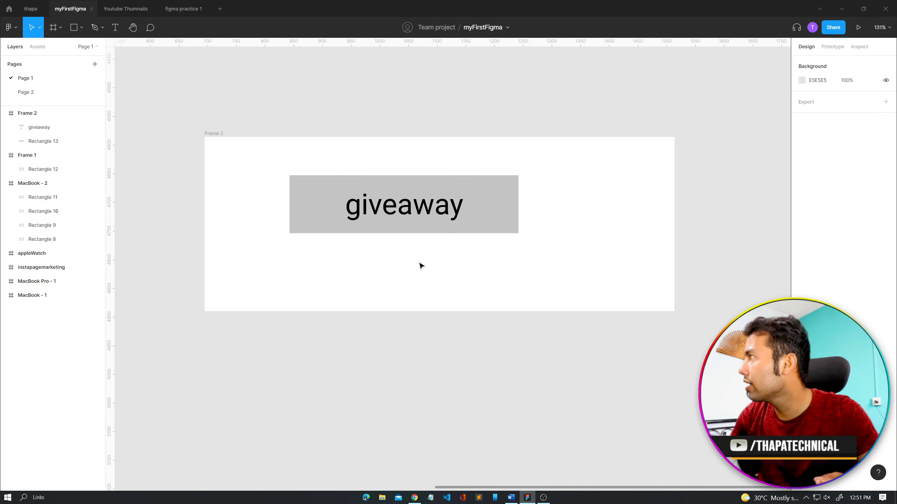
# Set the corner radius of the rectangle behind the giveaway text to 30.
pyautogui.click(445, 211)
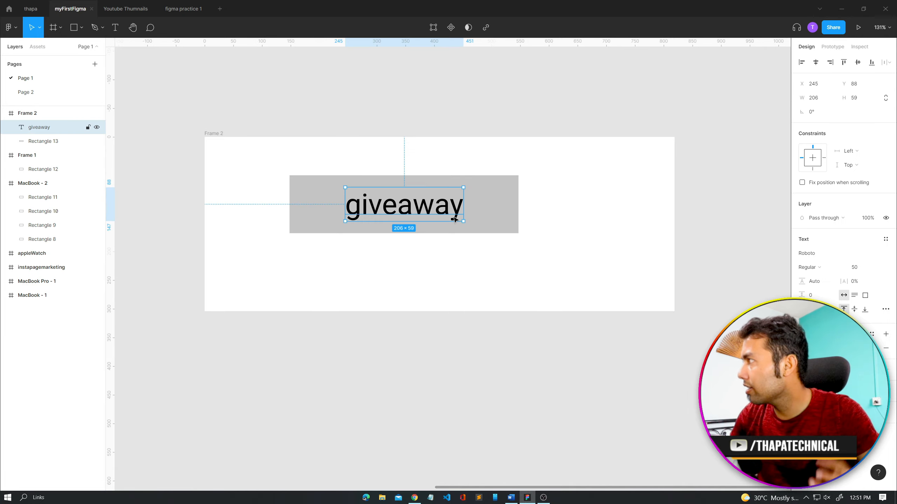
pyautogui.click(314, 193)
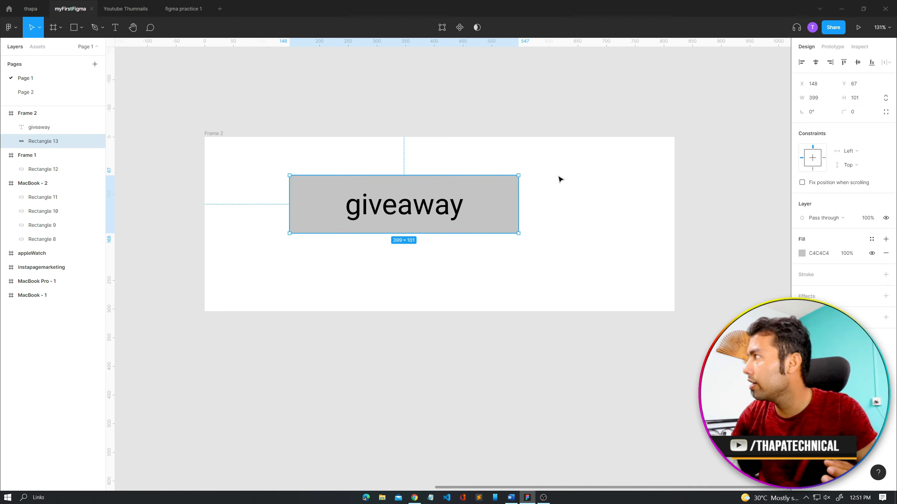
pyautogui.click(427, 209)
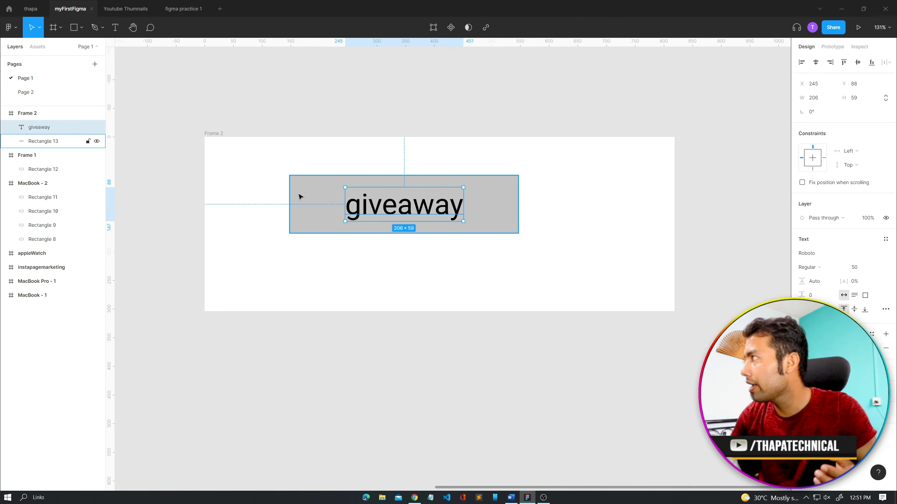
pyautogui.click(311, 201)
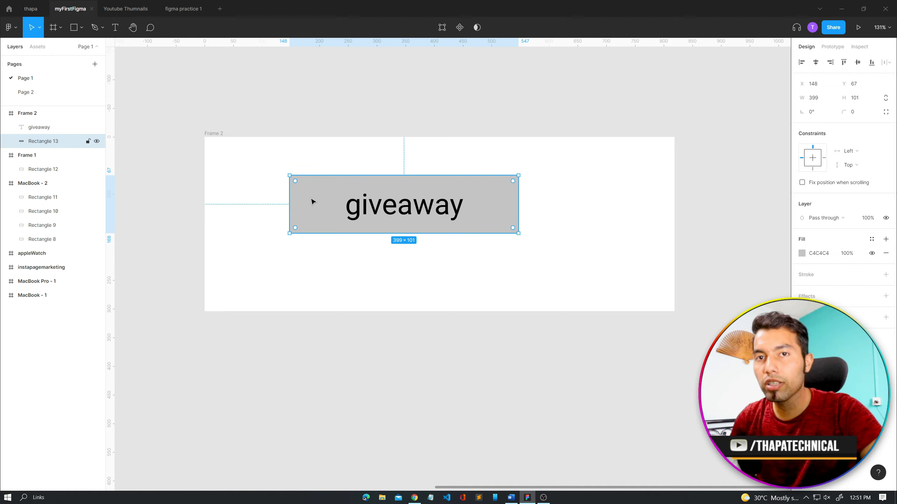
pyautogui.click(855, 112)
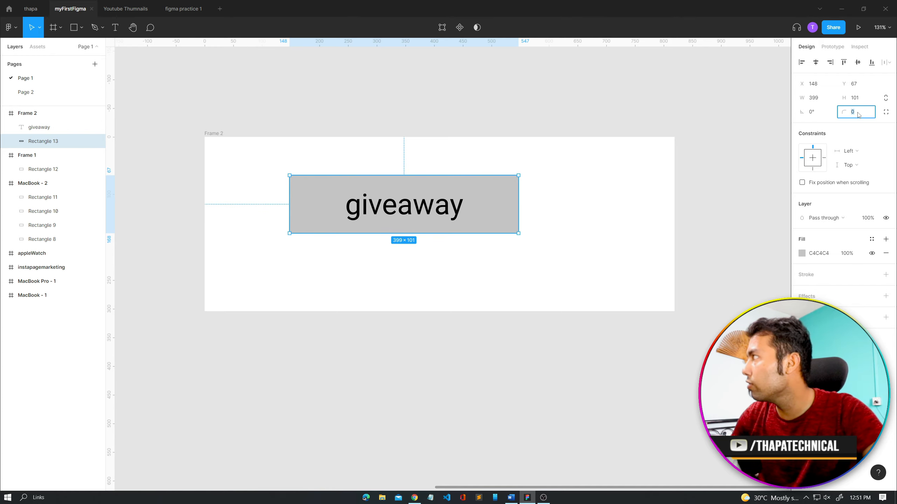
pyautogui.write('30')
pyautogui.press('Return')
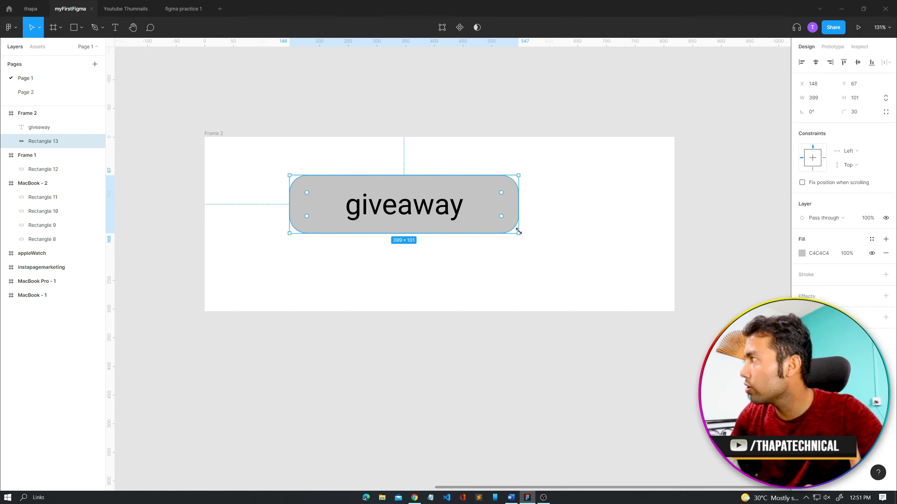
# Give the rectangle behind the giveaway text individual corner radii of 60 top-right, 0 bottom-right and 60 bottom-left.
pyautogui.click(463, 295)
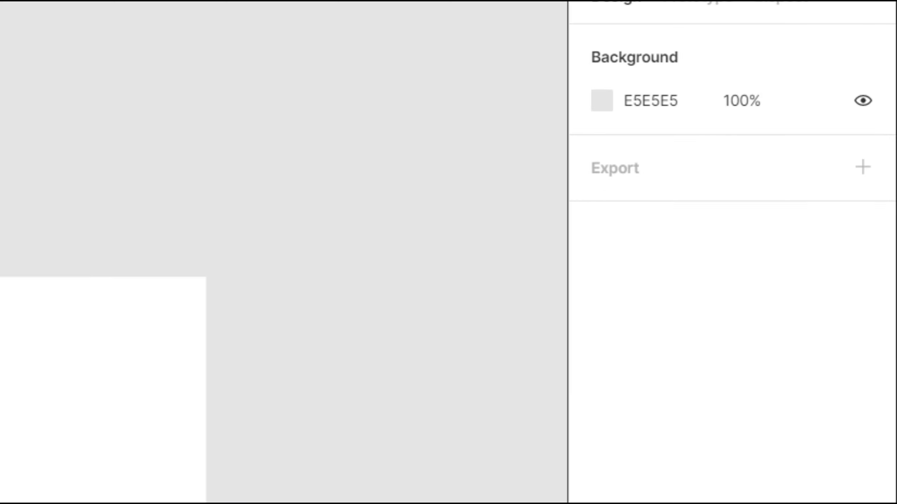
pyautogui.click(494, 204)
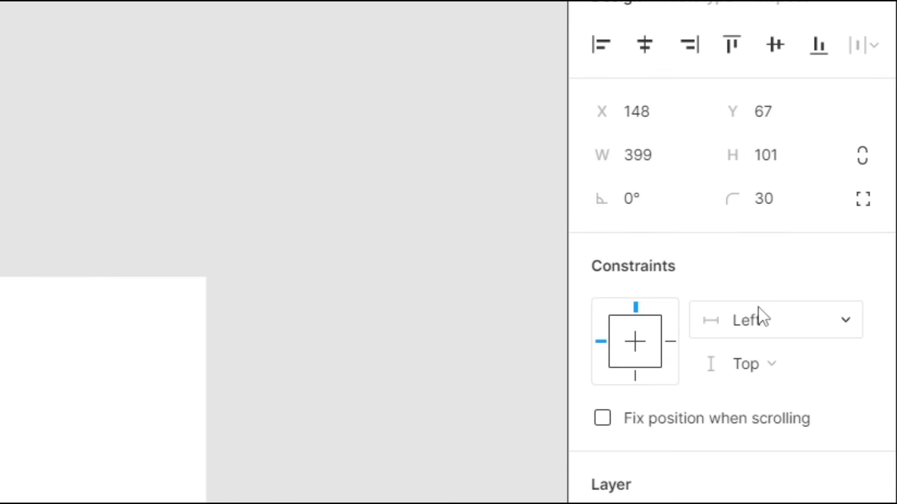
pyautogui.click(862, 201)
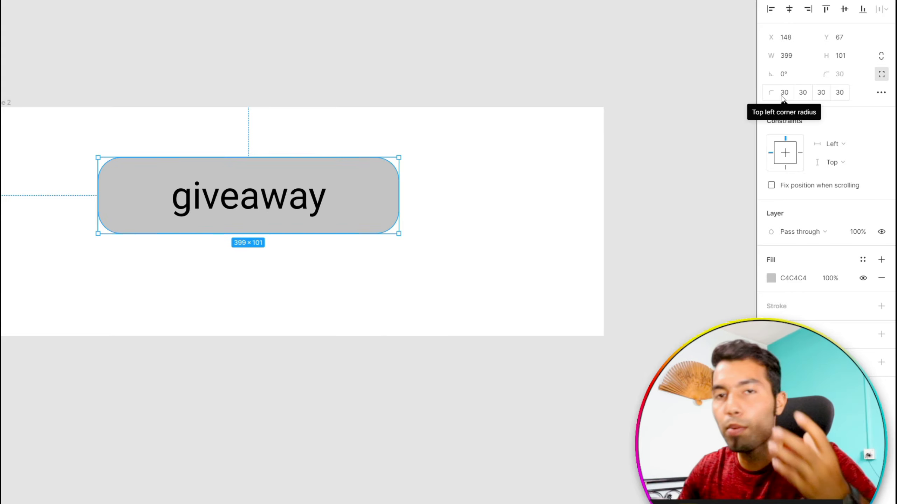
pyautogui.click(802, 92)
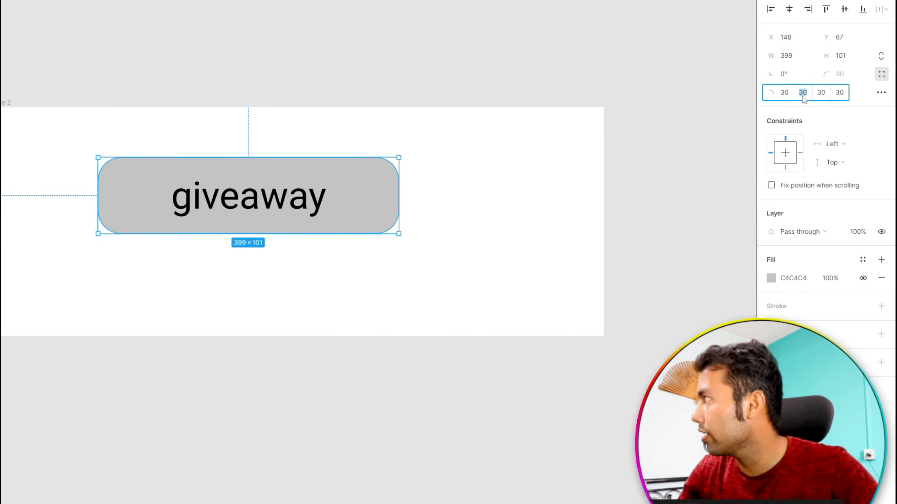
pyautogui.write('60')
pyautogui.press('Return')
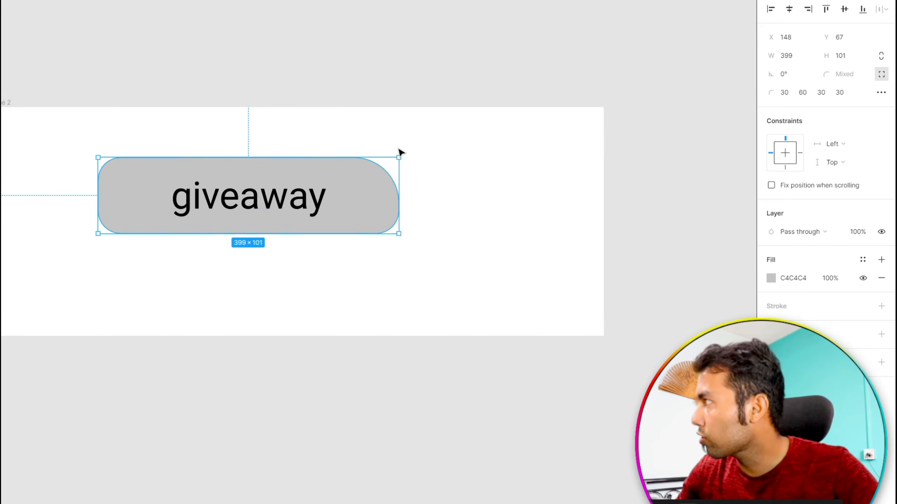
pyautogui.click(821, 92)
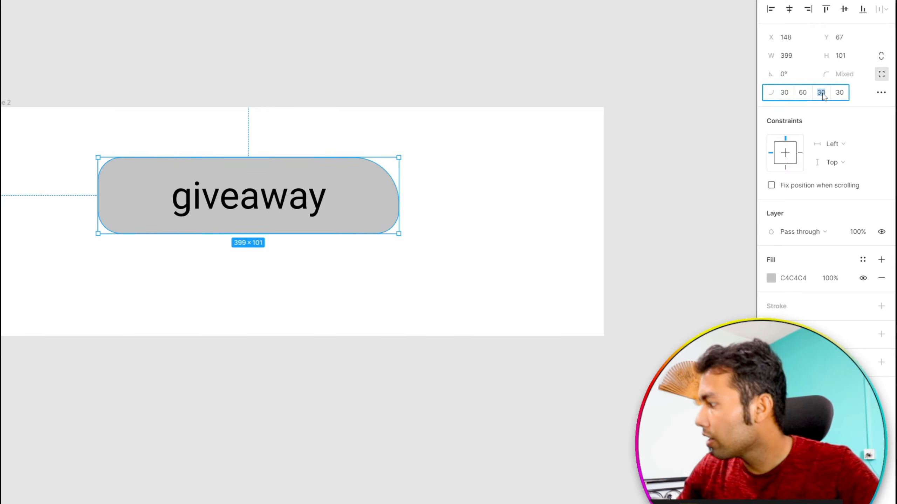
pyautogui.write('0')
pyautogui.press('Return')
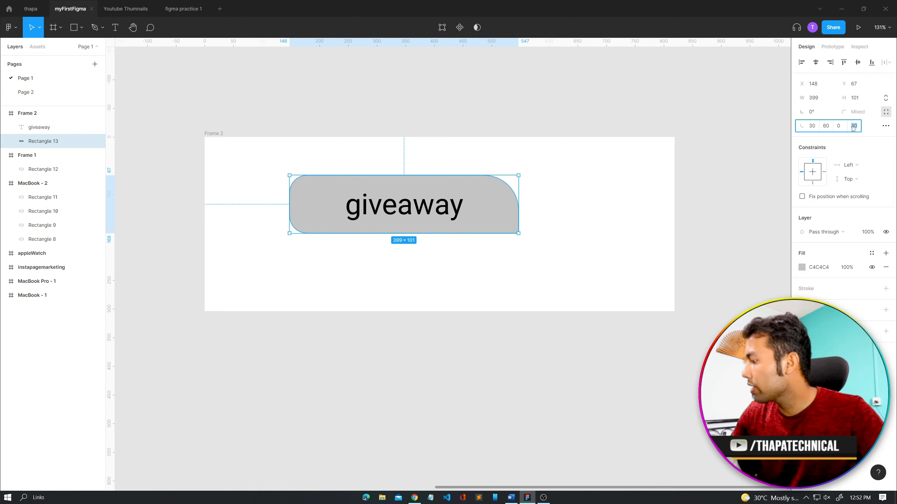
pyautogui.click(585, 239)
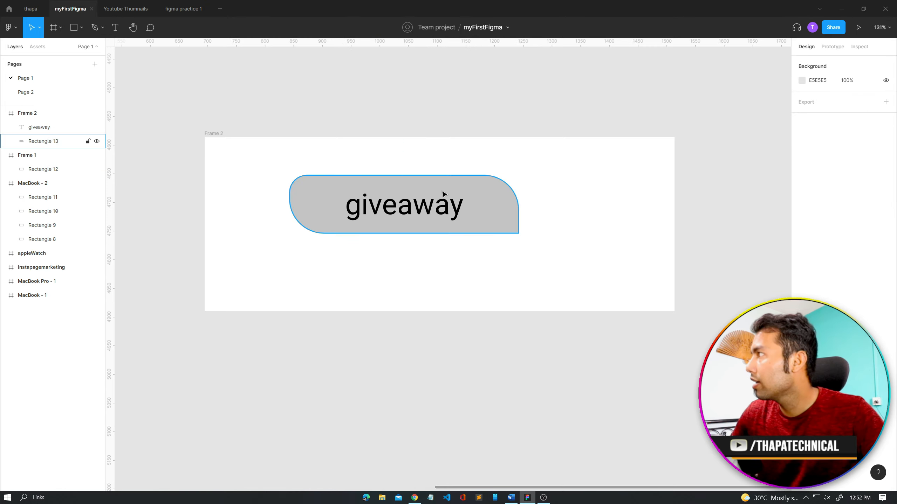
pyautogui.moveTo(276, 156); pyautogui.dragTo(474, 246)
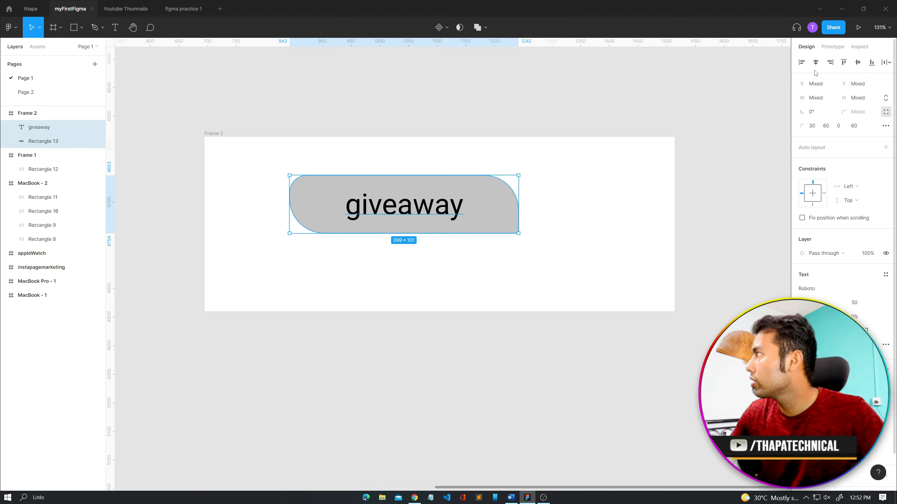
pyautogui.click(420, 263)
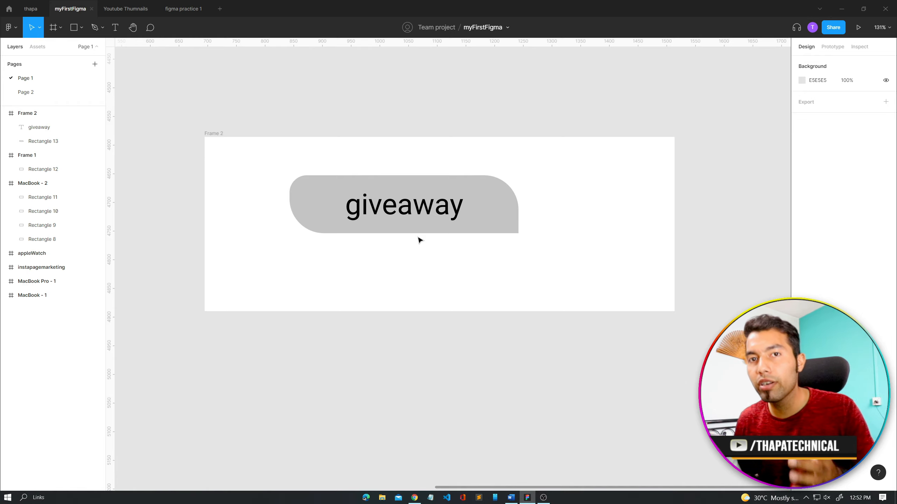
# Stretch only the rectangle behind the giveaway text to about 597 × 290.
pyautogui.click(301, 204)
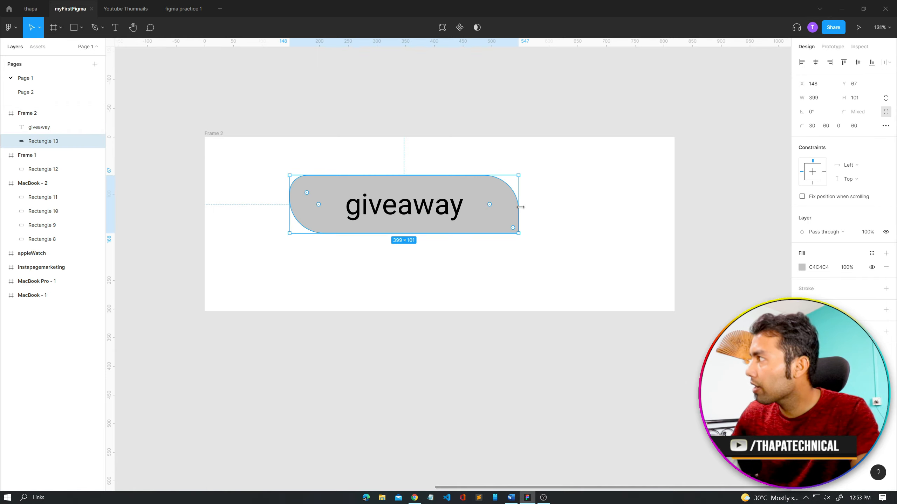
pyautogui.moveTo(521, 207); pyautogui.dragTo(634, 207)
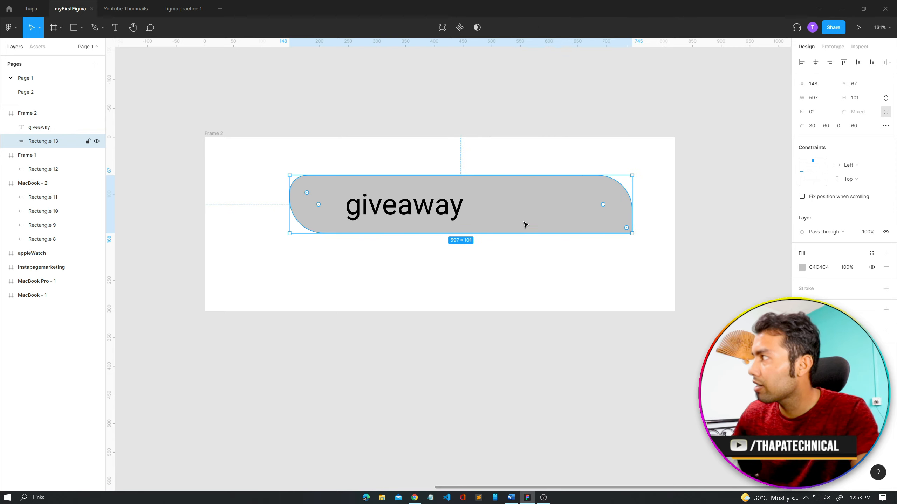
pyautogui.moveTo(496, 230); pyautogui.dragTo(496, 278)
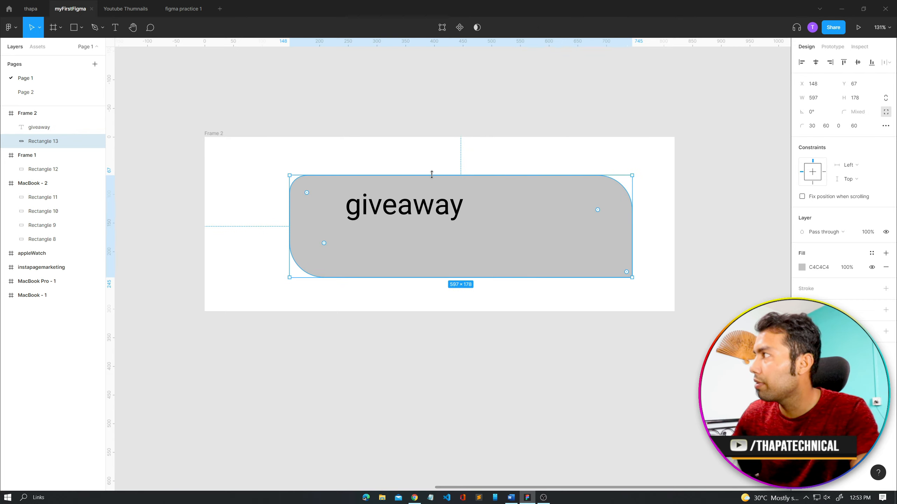
pyautogui.moveTo(432, 174); pyautogui.dragTo(440, 111)
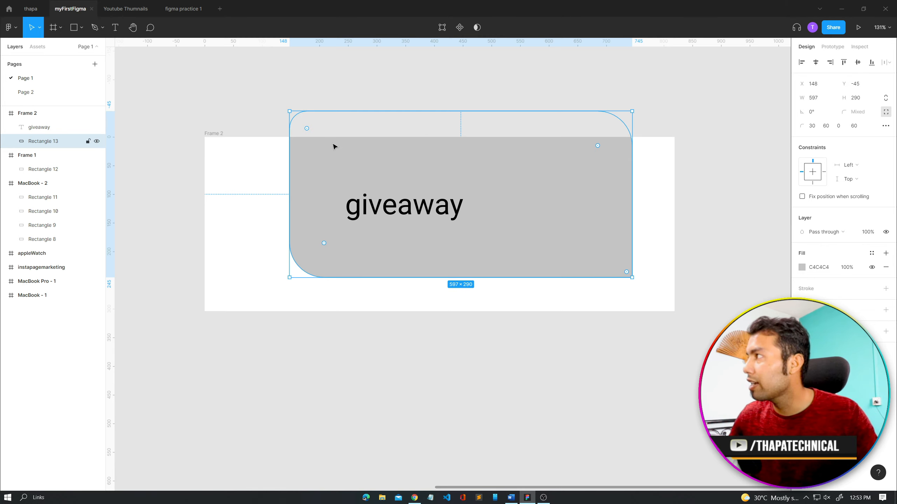
# Undo the width and height changes made to the rectangle.
pyautogui.moveTo(236, 117); pyautogui.dragTo(494, 340)
pyautogui.hotkey('ctrl', 'z')
pyautogui.hotkey('ctrl', 'z')
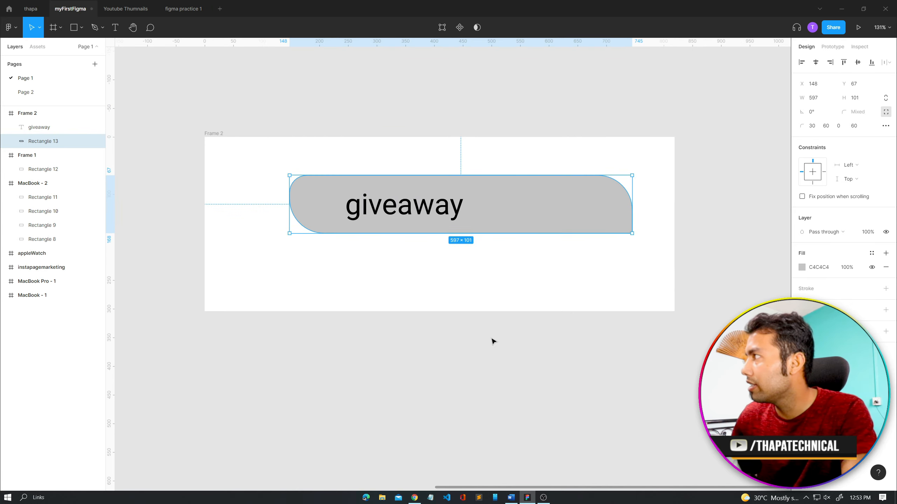
pyautogui.hotkey('ctrl', 'z')
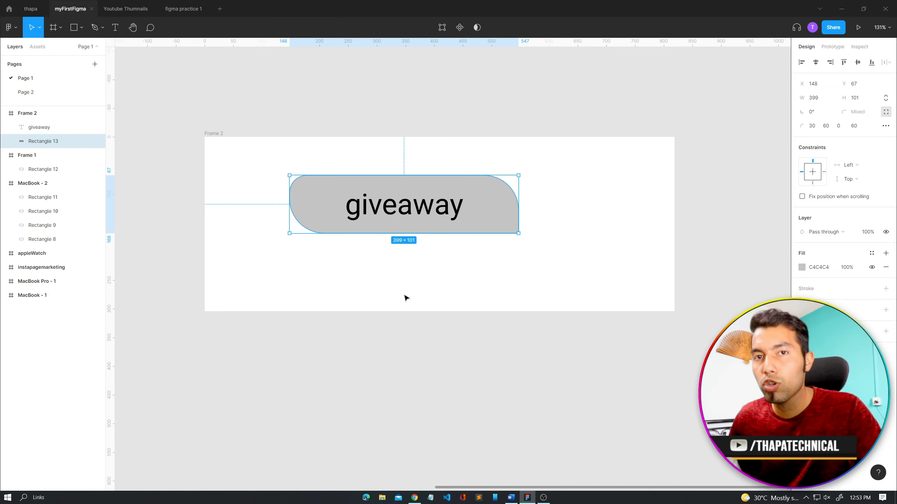
# Set the constraints of both the giveaway text and its rectangle to Left and right and Top and bottom.
pyautogui.moveTo(268, 161); pyautogui.dragTo(543, 256)
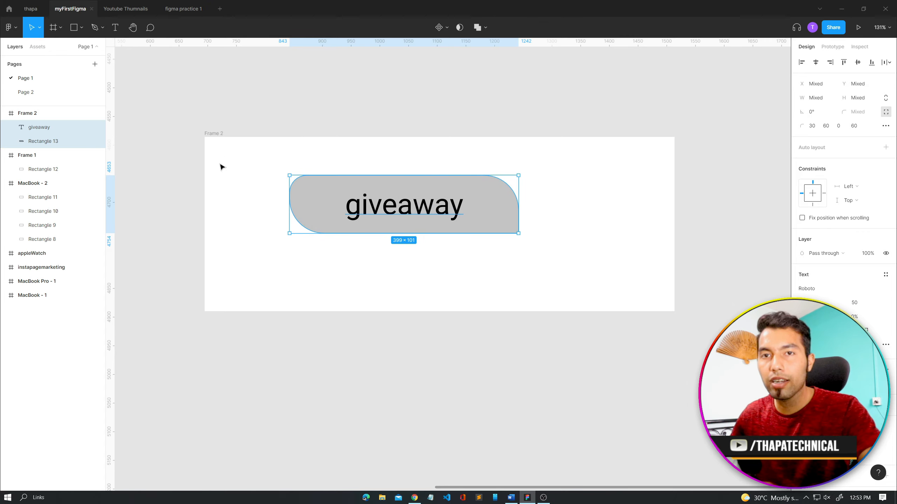
pyautogui.click(262, 167)
pyautogui.moveTo(262, 151); pyautogui.dragTo(534, 251)
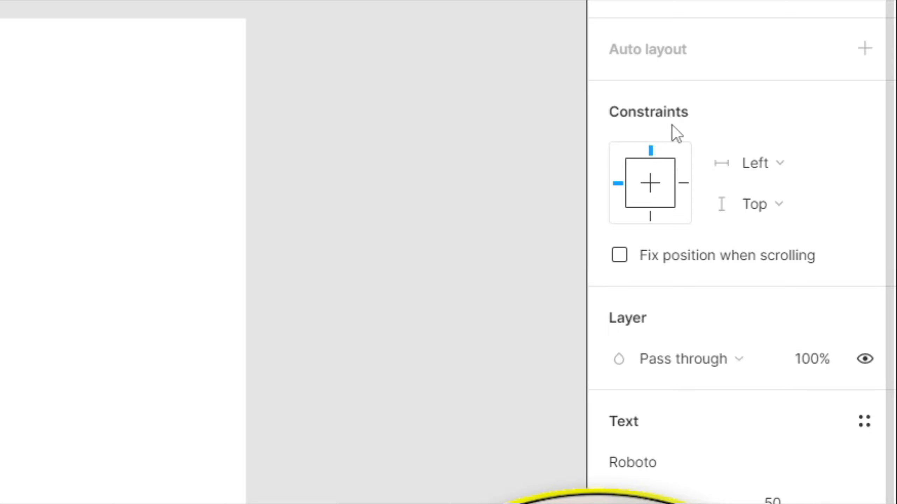
pyautogui.click(771, 163)
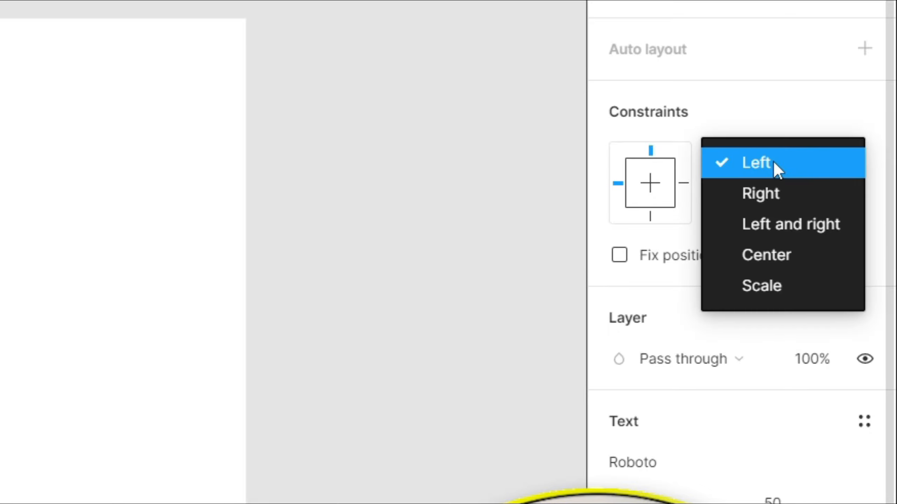
pyautogui.click(772, 225)
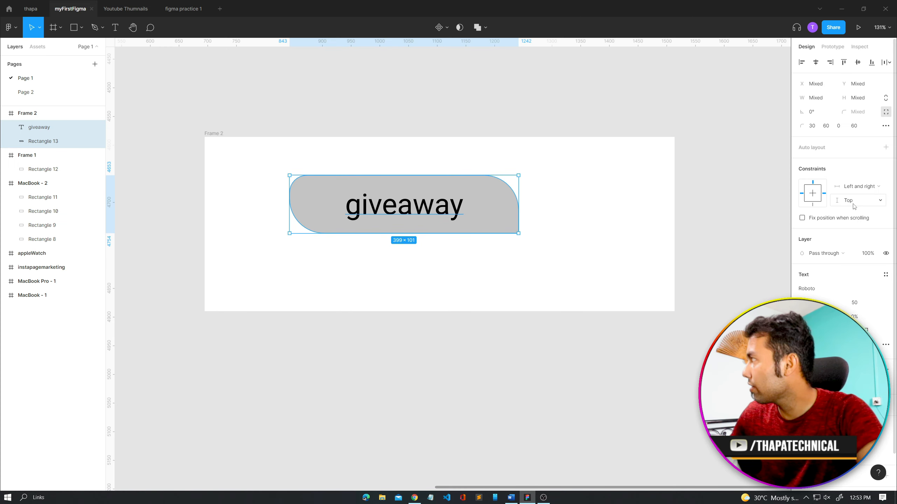
pyautogui.click(853, 207)
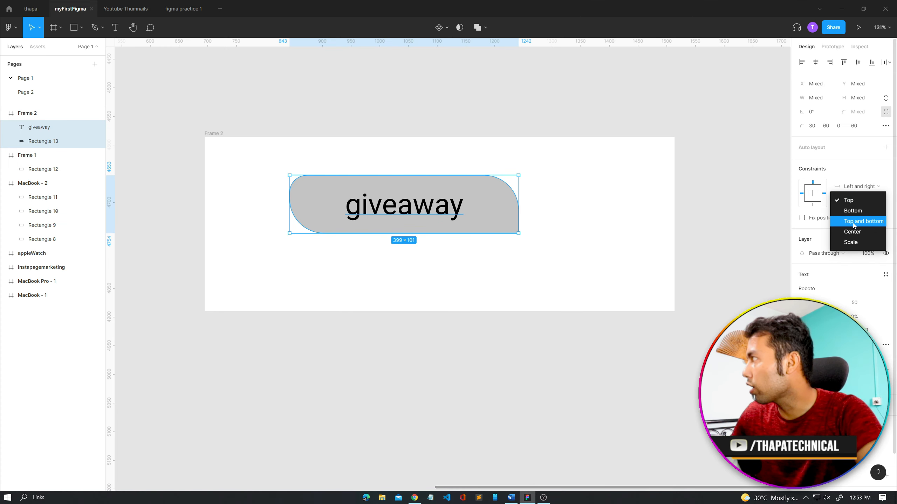
pyautogui.click(858, 222)
# Stretch the giveaway text and rectangle together to a width of about 543, and try extending their height.
pyautogui.moveTo(517, 206); pyautogui.dragTo(610, 204)
pyautogui.moveTo(286, 205)
pyautogui.mouseDown()
pyautogui.moveTo(445, 202)
pyautogui.moveTo(277, 205)
pyautogui.mouseUp()
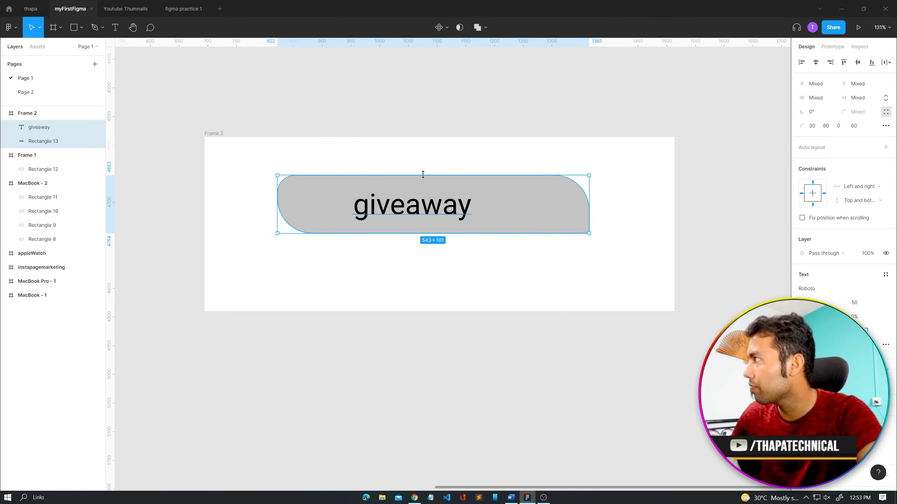
pyautogui.moveTo(423, 175); pyautogui.dragTo(432, 115)
pyautogui.moveTo(406, 234)
pyautogui.mouseDown()
pyautogui.moveTo(408, 345)
pyautogui.moveTo(413, 233)
pyautogui.mouseUp()
# Undo the joint stretching of the giveaway text and rectangle.
pyautogui.hotkey('ctrl', 'z')
pyautogui.hotkey('ctrl', 'z')
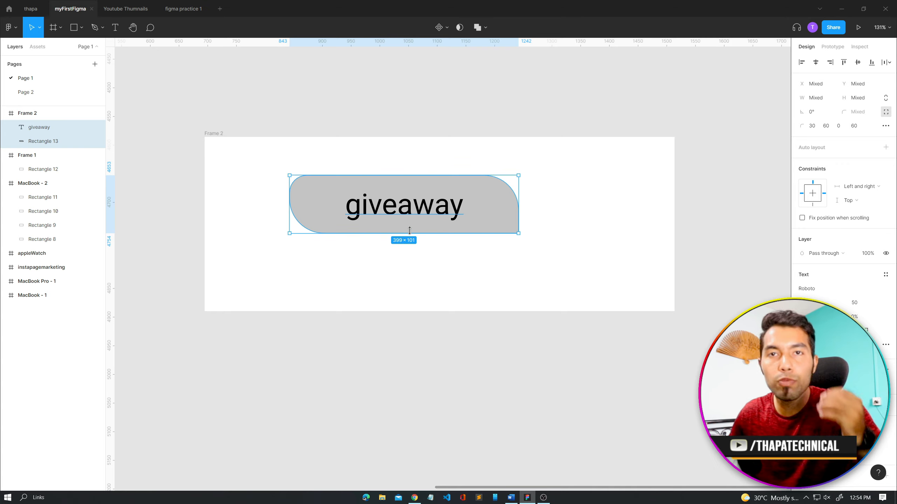
pyautogui.hotkey('ctrl', 'z')
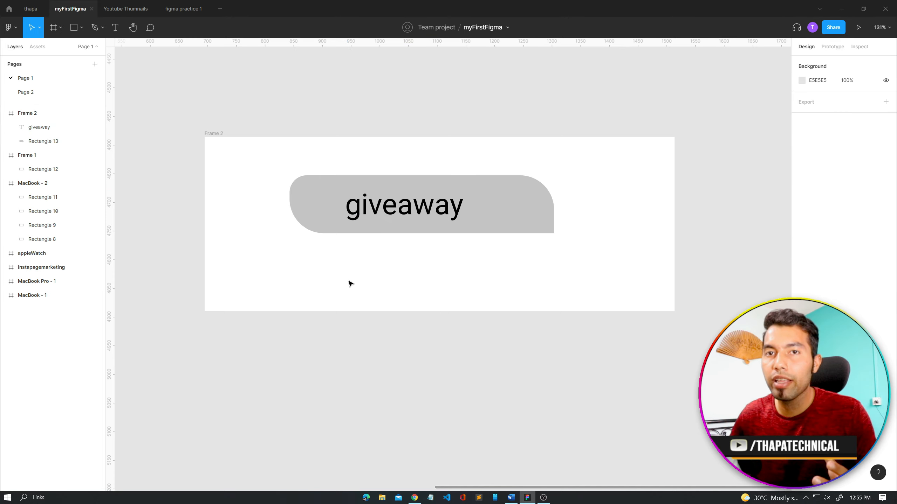
# Draw a new frame of about 275 × 98 on the empty canvas below Frame 2.
pyautogui.click(316, 194)
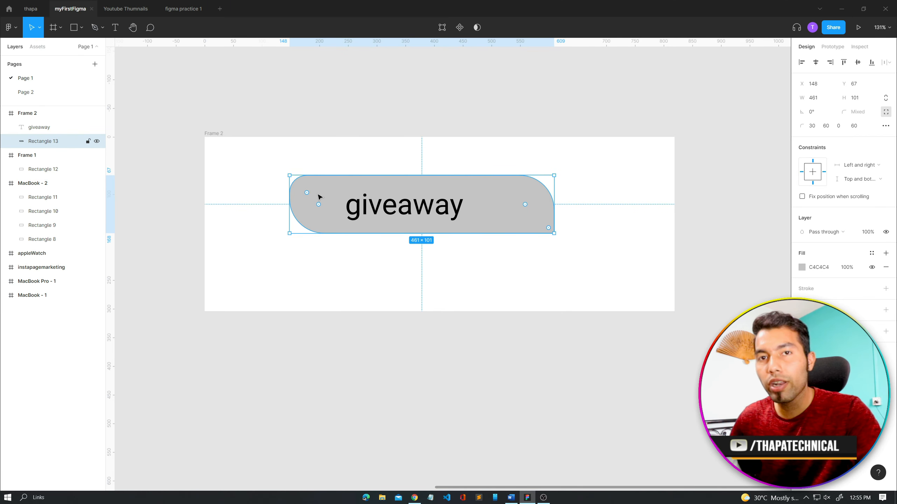
pyautogui.scroll(-3, 306, 335)
pyautogui.click(306, 335)
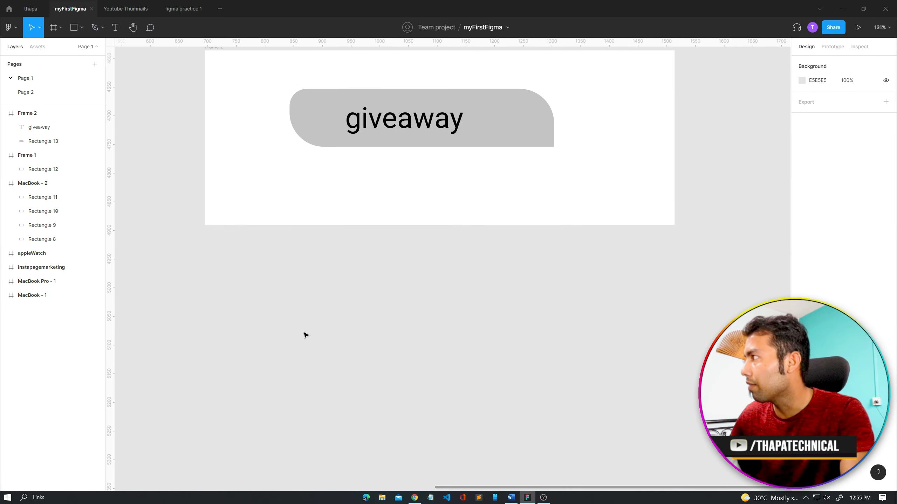
pyautogui.press('f')
pyautogui.moveTo(348, 277); pyautogui.dragTo(506, 332)
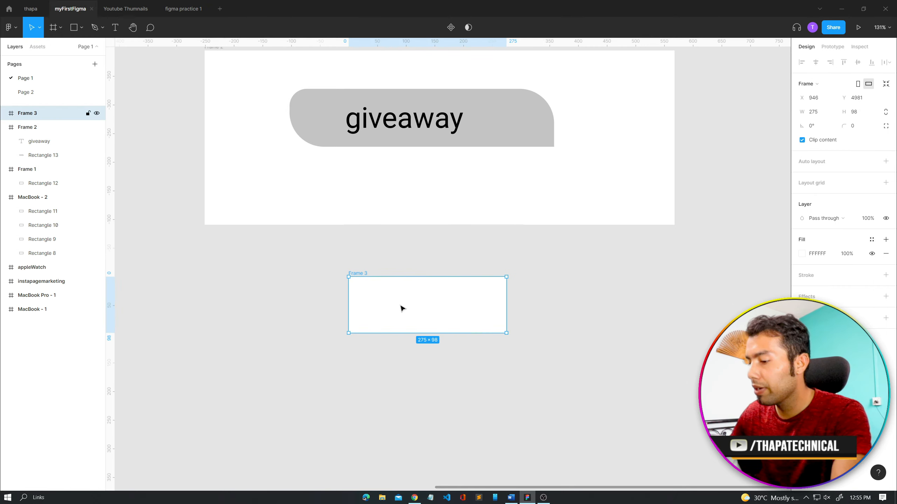
# Add the text "giveaway" with auto width inside the new frame and center it horizontally and vertically.
pyautogui.press('t')
pyautogui.moveTo(390, 302); pyautogui.dragTo(498, 333)
pyautogui.write('giveaway')
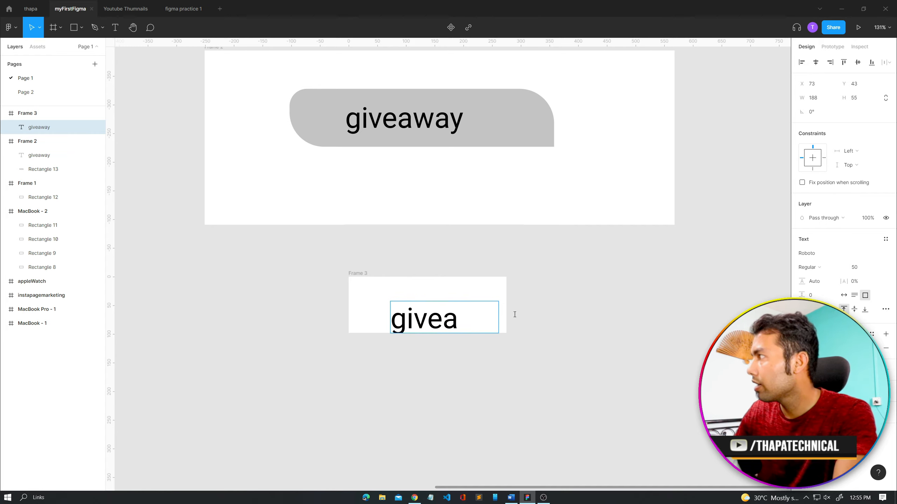
pyautogui.click(845, 296)
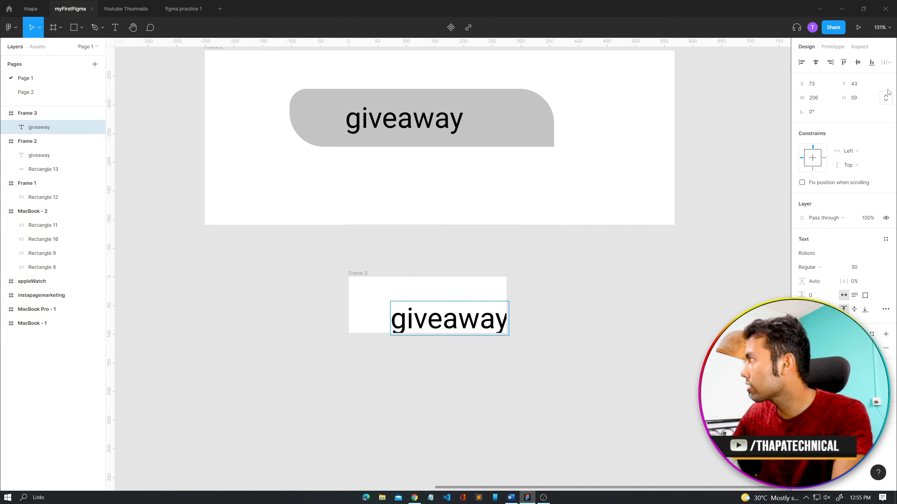
pyautogui.click(858, 62)
pyautogui.click(816, 63)
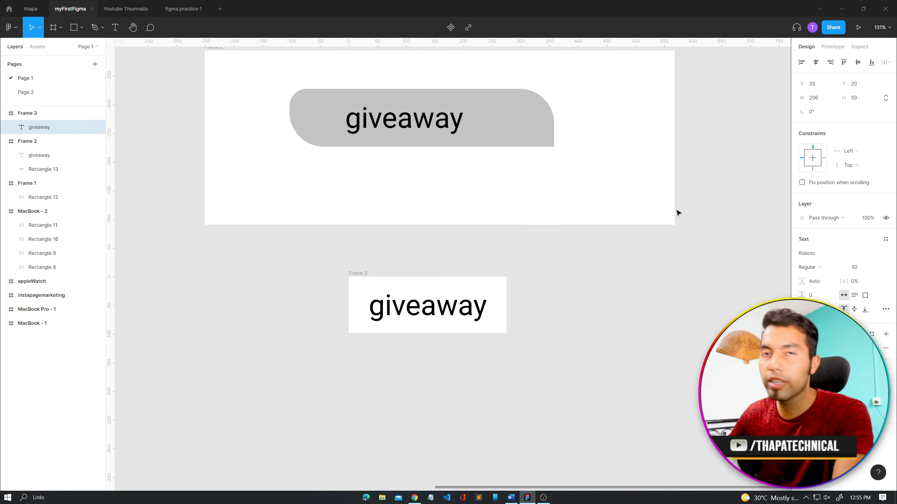
# Set Frame 3's individual corner radii to 30 top-left, 60 top-right, 0 bottom-right and 60 bottom-left.
pyautogui.click(357, 273)
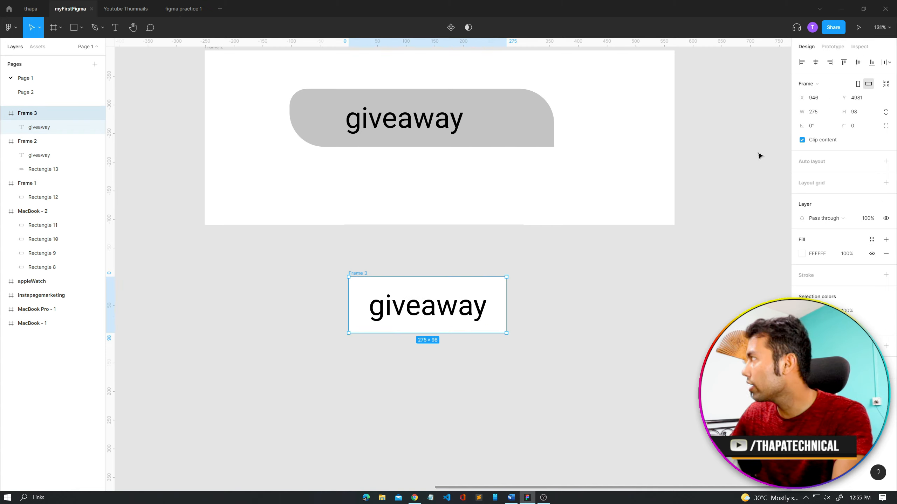
pyautogui.click(885, 126)
pyautogui.click(810, 139)
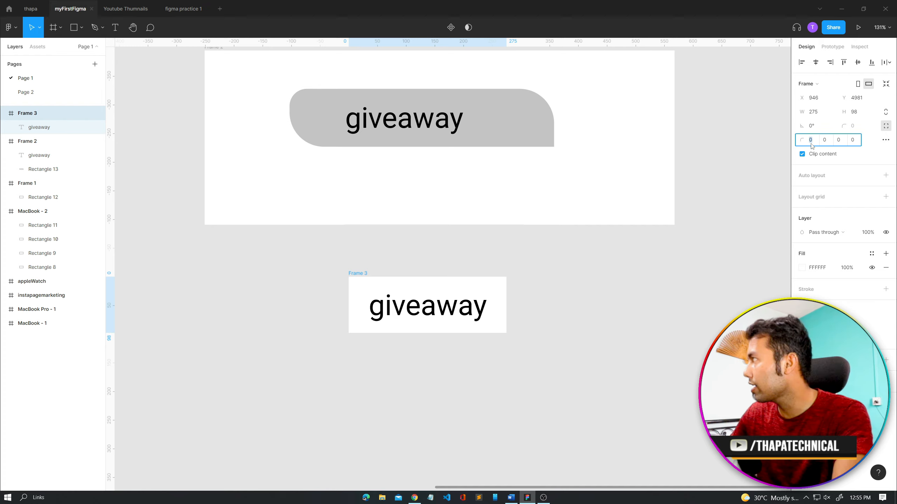
pyautogui.write('30')
pyautogui.press('Tab')
pyautogui.write('60')
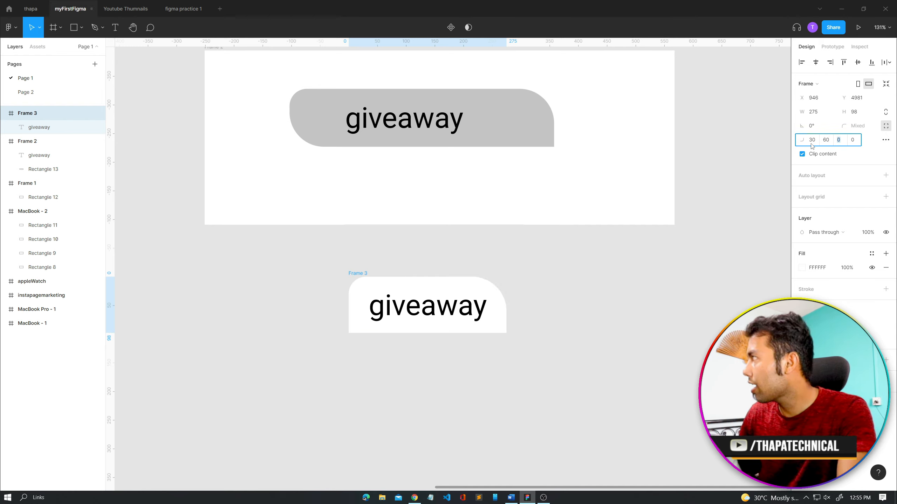
pyautogui.press('Tab')
pyautogui.write('60')
pyautogui.press('Return')
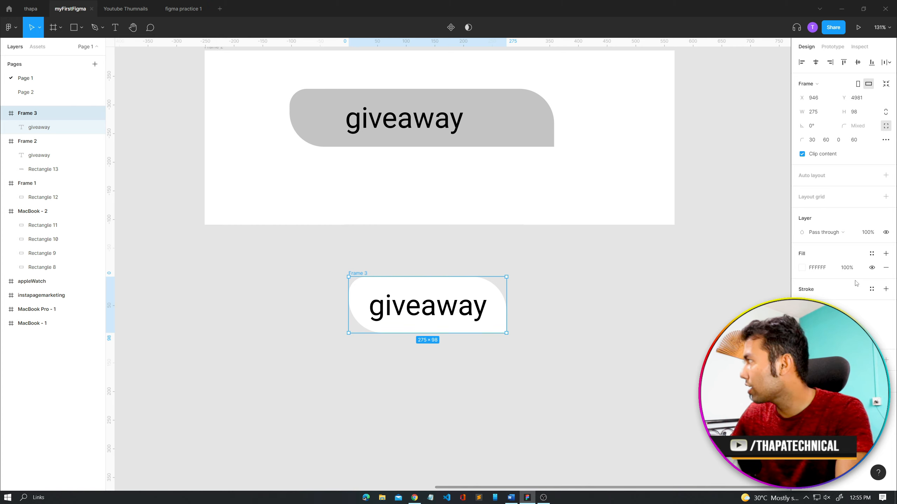
# Set Frame 3's fill to solid green 5BDB3B.
pyautogui.click(801, 268)
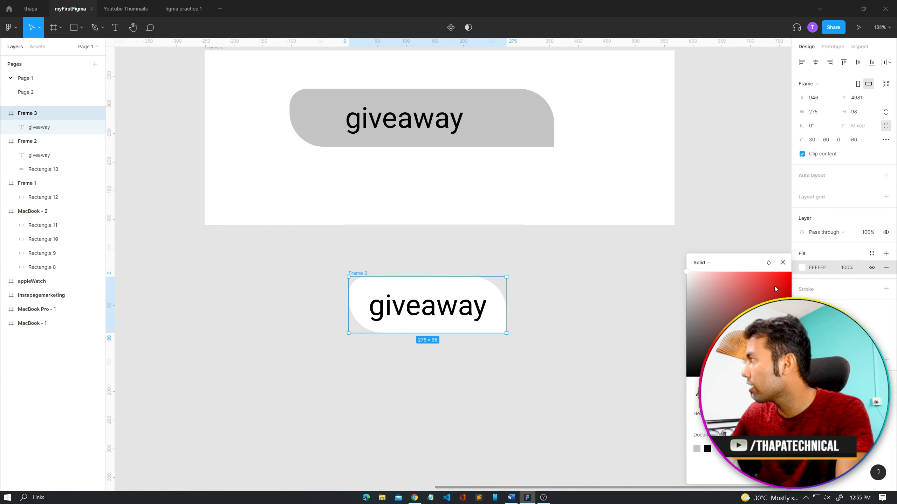
pyautogui.moveTo(747, 282); pyautogui.dragTo(730, 279)
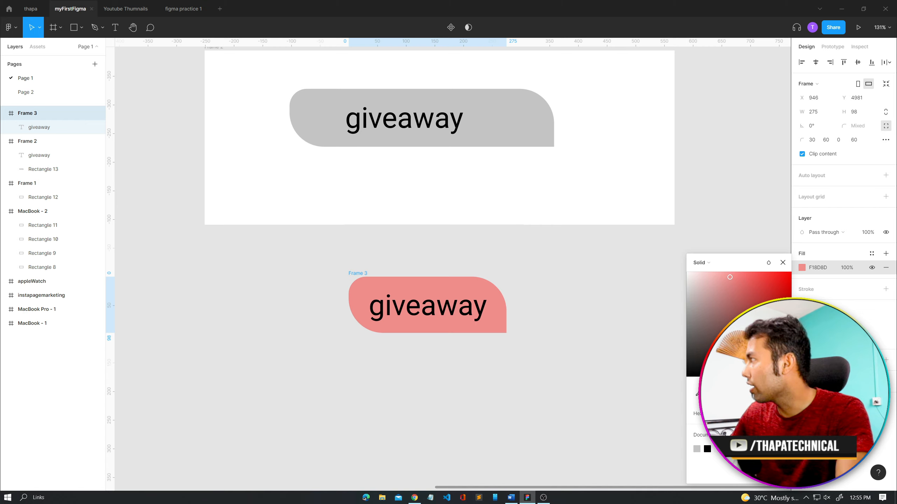
pyautogui.click(739, 449)
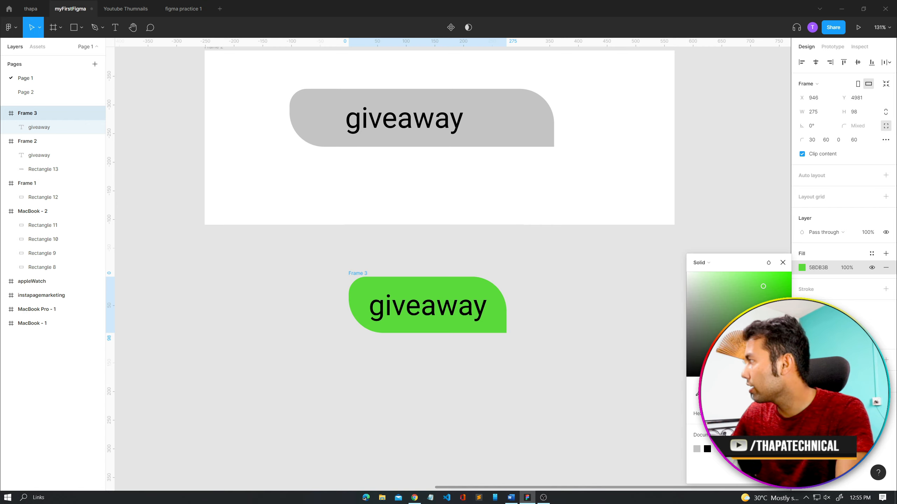
# Change the "giveaway" text colour in Frame 3 from black to near-white.
pyautogui.click(425, 294)
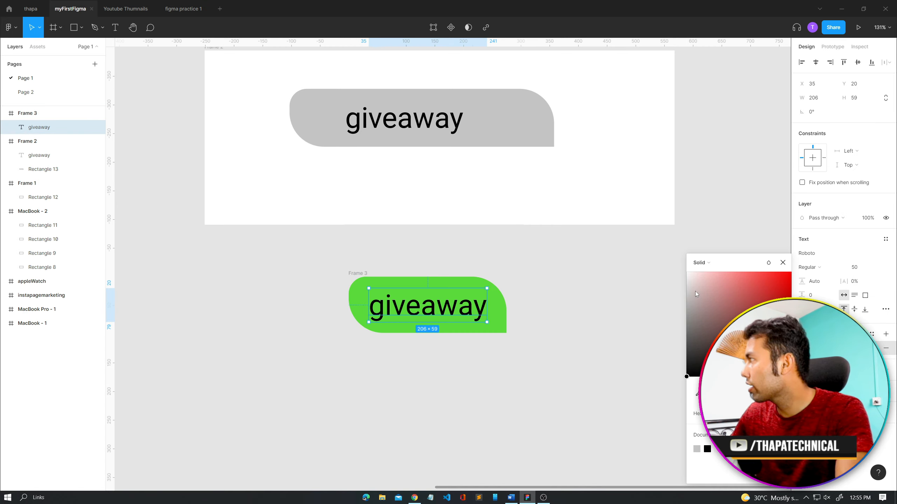
pyautogui.click(689, 277)
pyautogui.click(576, 301)
# Try stretching Frame 3 outward from its right edge and from its left edge, undoing each resize.
pyautogui.moveTo(327, 266); pyautogui.dragTo(554, 347)
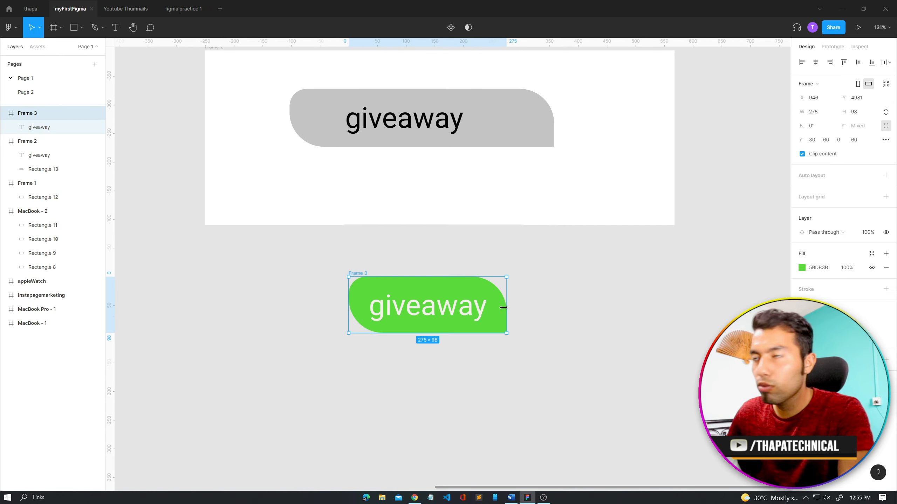
pyautogui.moveTo(506, 310); pyautogui.dragTo(596, 311)
pyautogui.hotkey('ctrl', 'z')
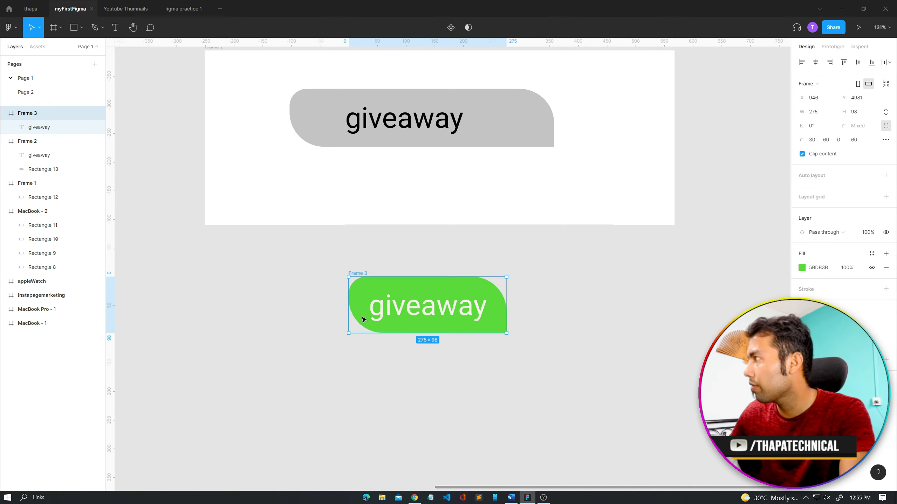
pyautogui.moveTo(349, 304); pyautogui.dragTo(241, 304)
pyautogui.hotkey('ctrl', 'z')
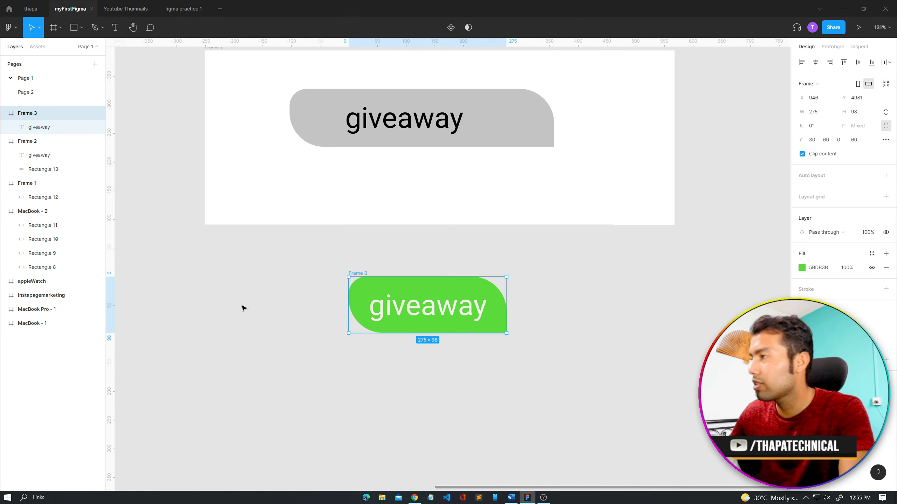